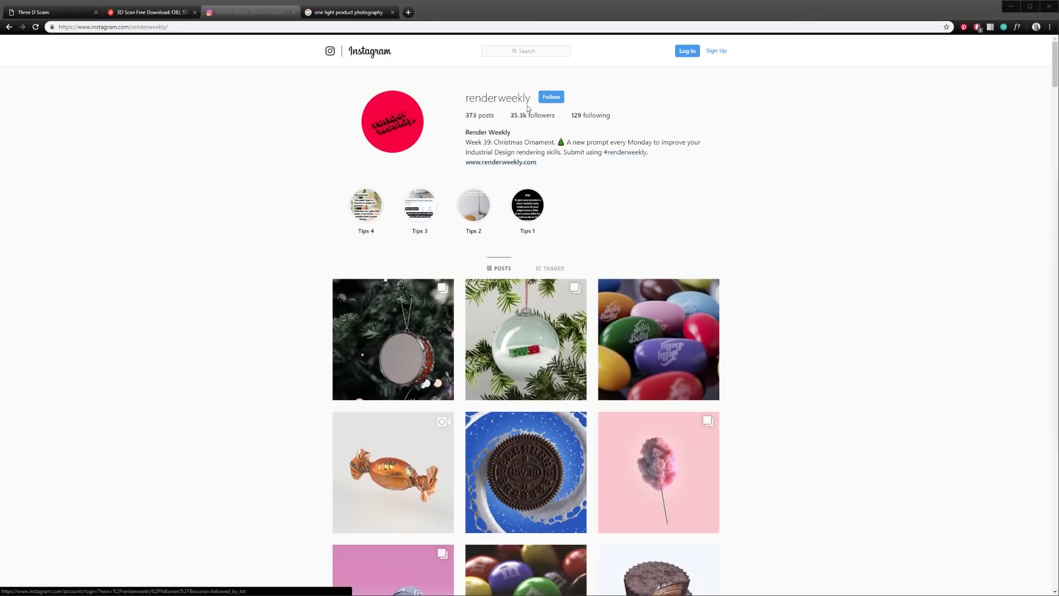
- Browse the image grid, paging through the stacked cubes render post up to the CMF Challenge brief
scroll(784, 230, down, 13)
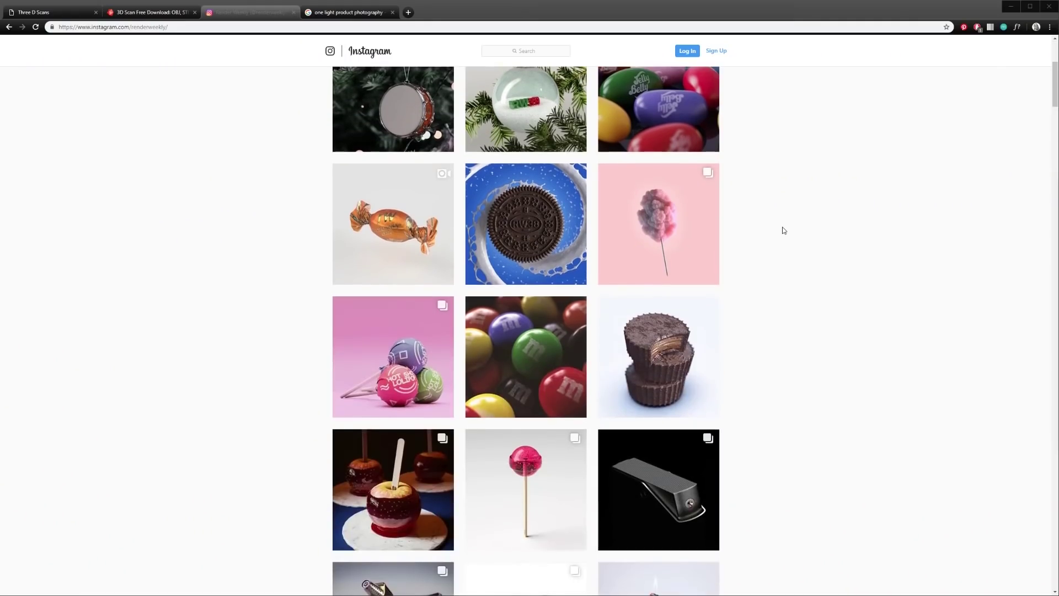
scroll(784, 230, down, 20)
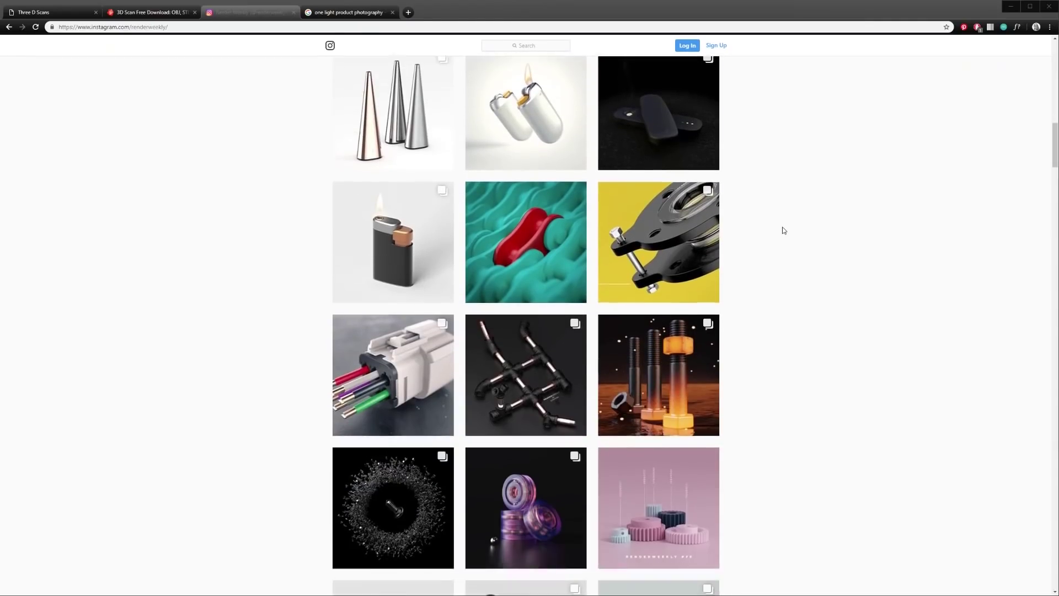
scroll(782, 226, down, 20)
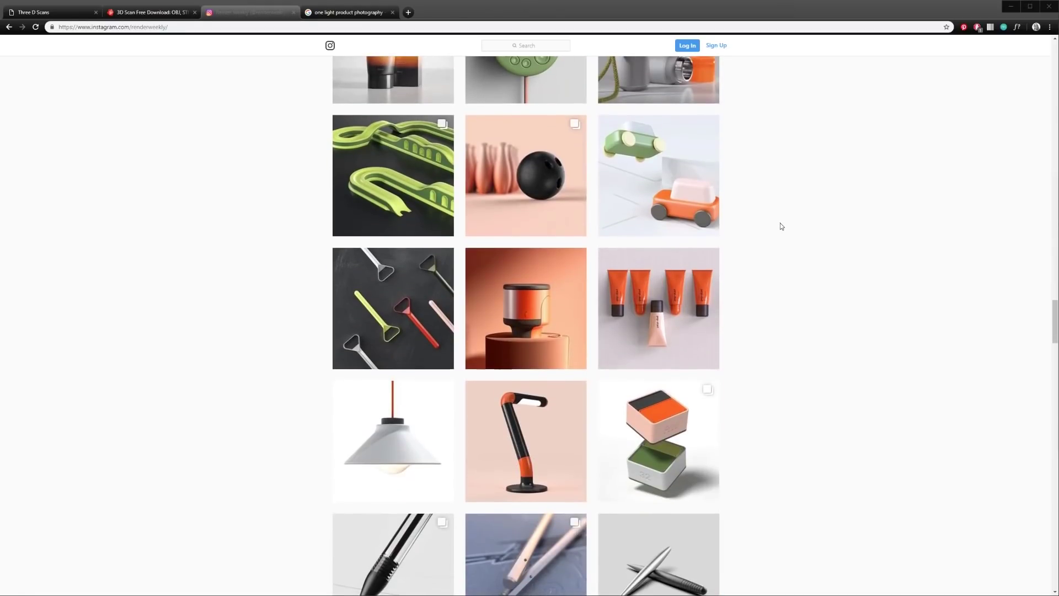
scroll(780, 224, down, 4)
click(620, 185)
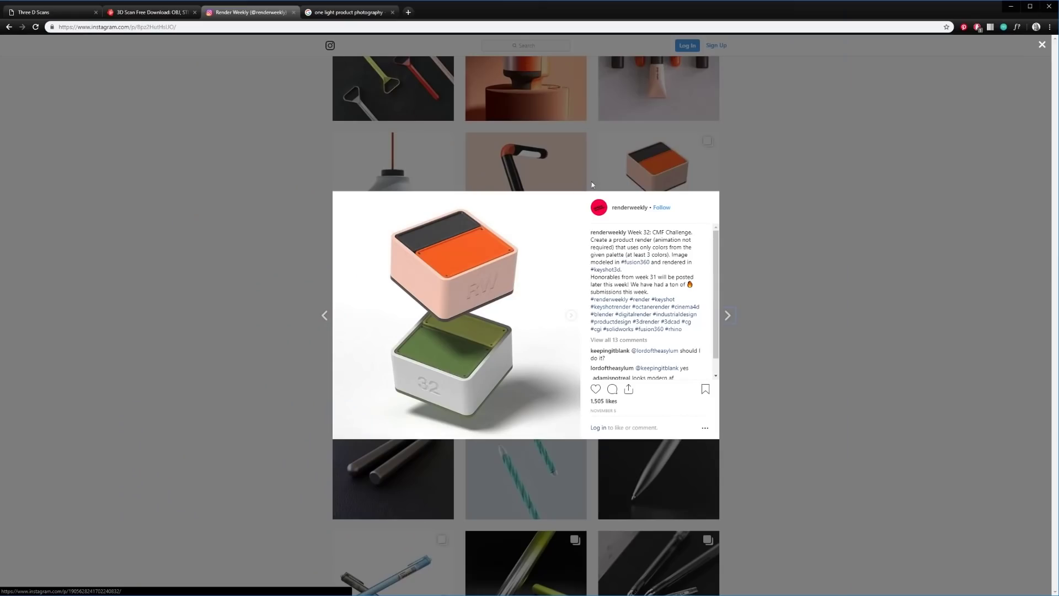
click(571, 316)
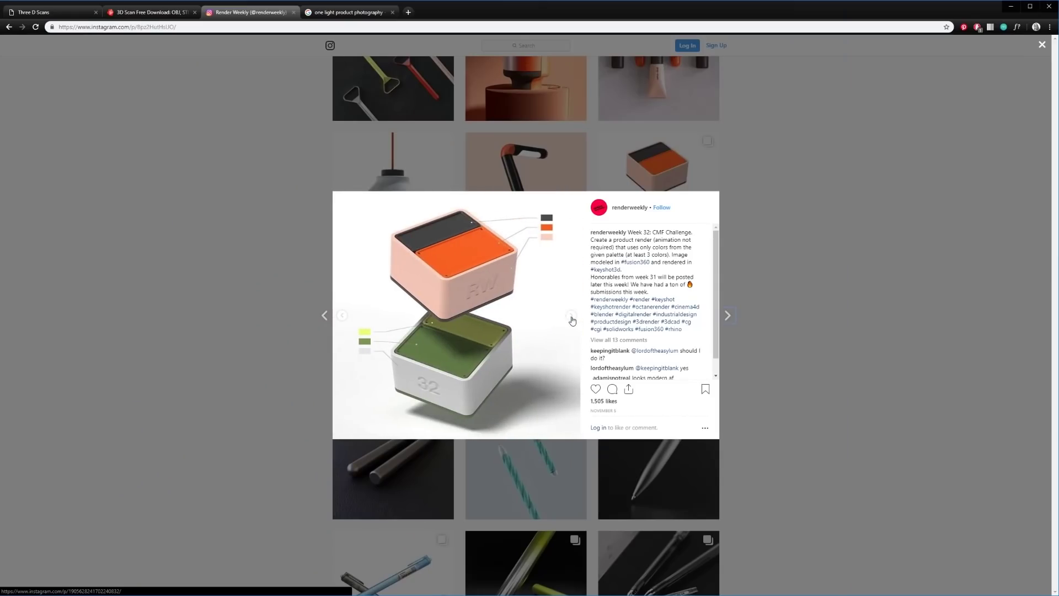
click(572, 317)
click(571, 317)
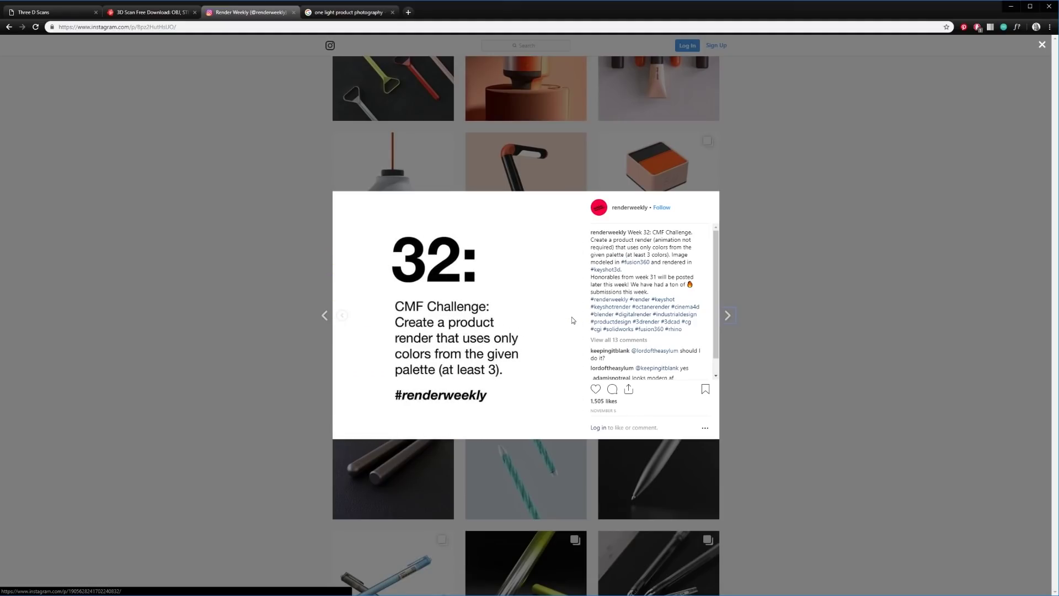
click(1041, 47)
scroll(847, 209, down, 2)
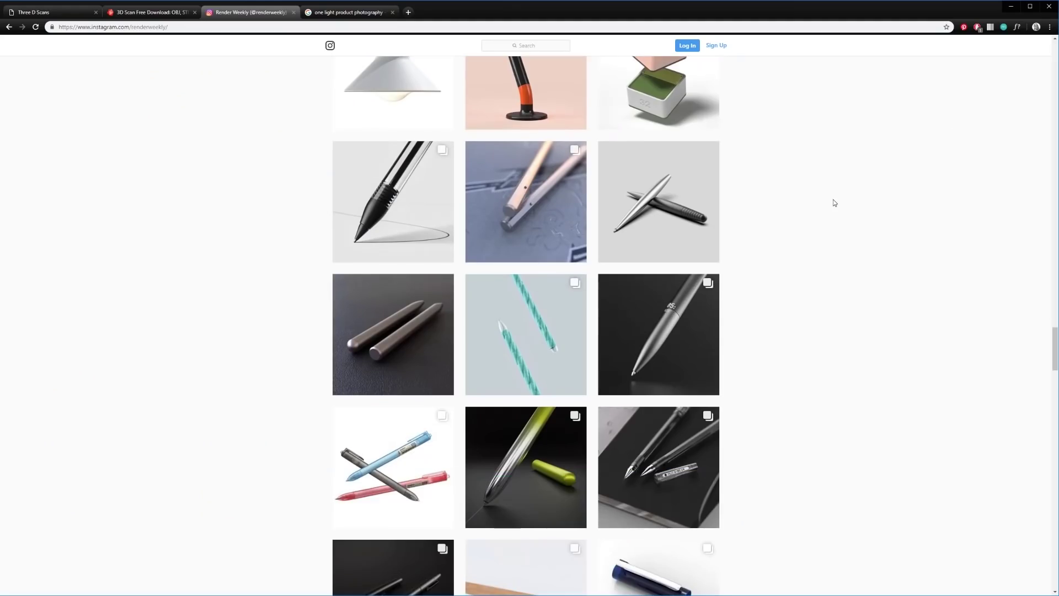
scroll(767, 204, down, 4)
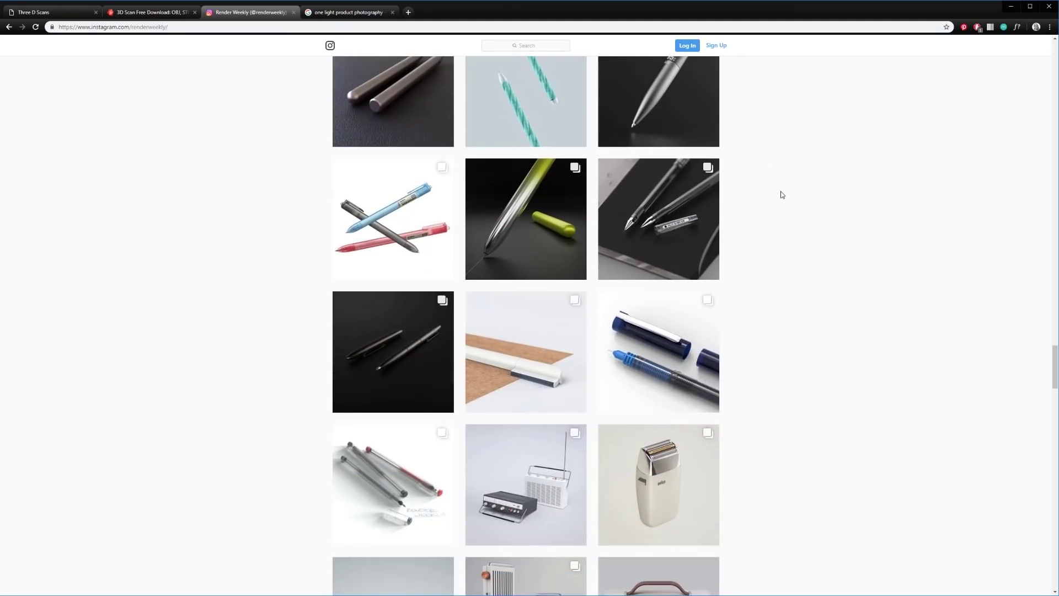
scroll(782, 194, down, 8)
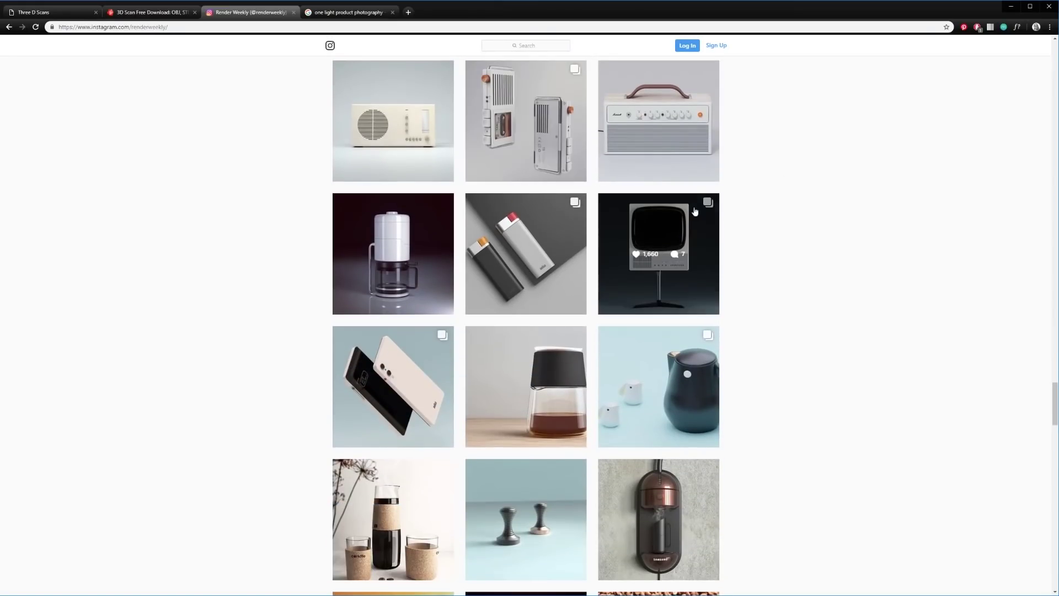
scroll(787, 197, down, 4)
scroll(787, 197, down, 4)
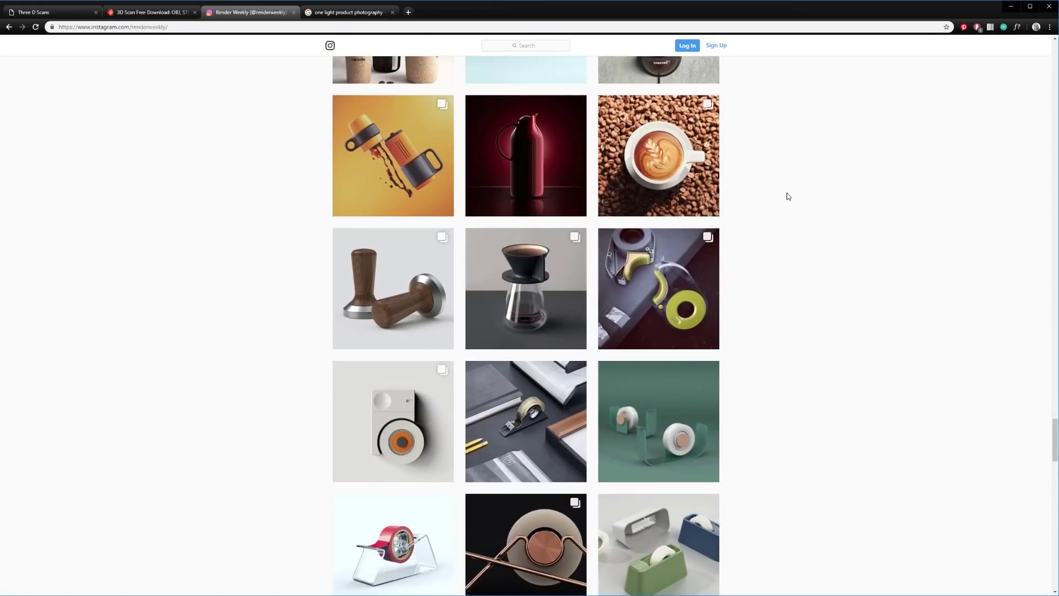
scroll(772, 267, down, 12)
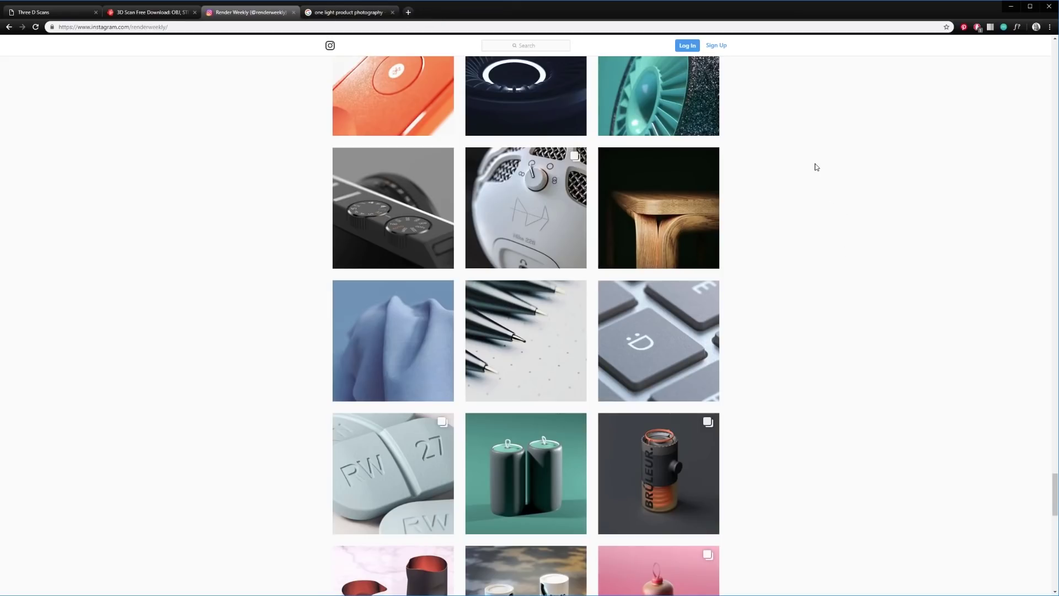
scroll(814, 165, up, 9)
scroll(816, 166, up, 4)
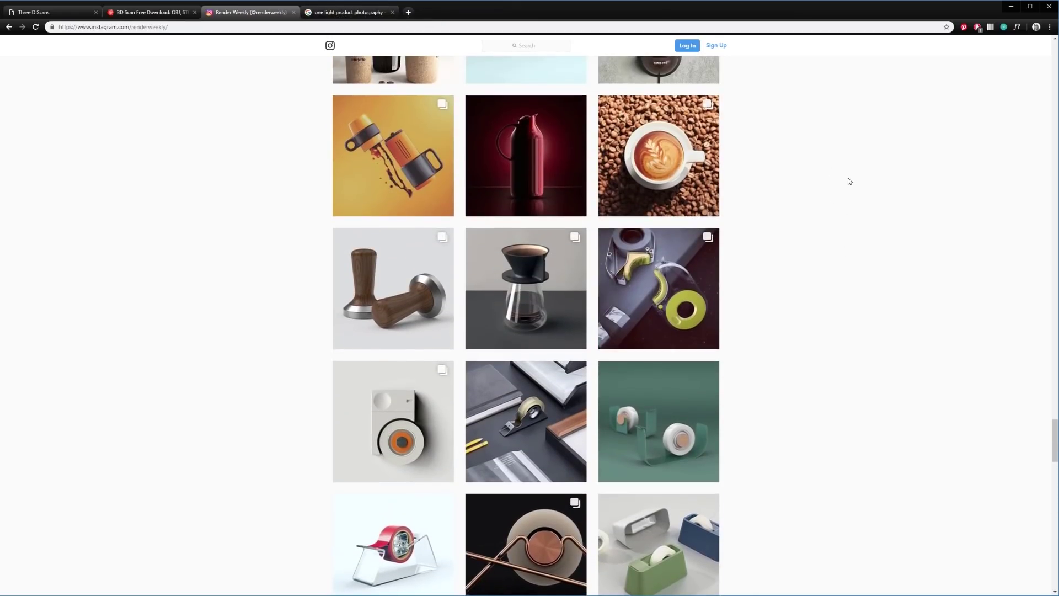
scroll(820, 187, up, 6)
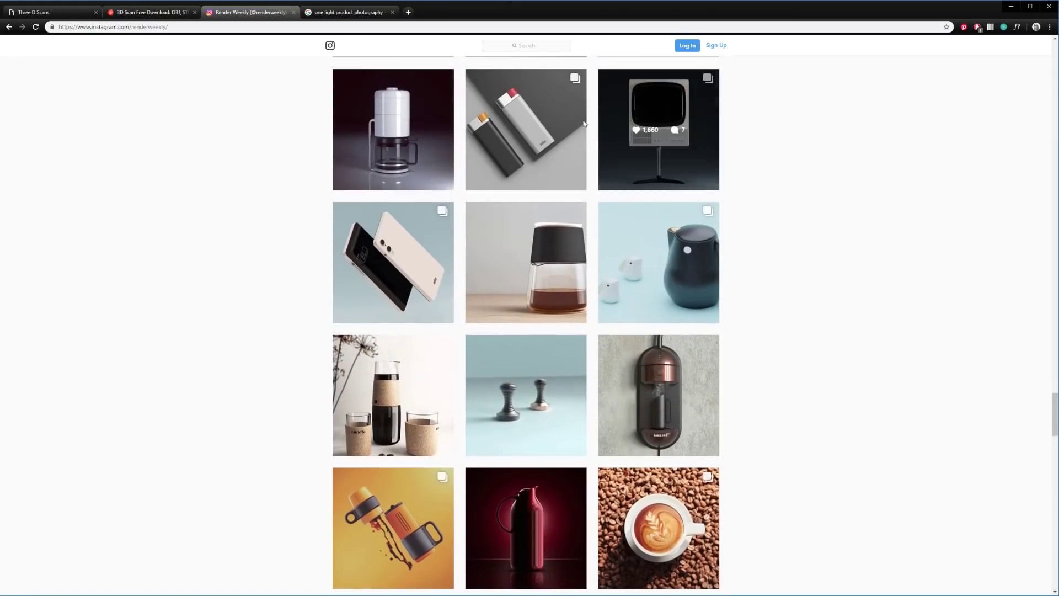
- Preview one-light examples: the Leica M3, smoky rim-lit portrait, window-light and event photography images
click(348, 12)
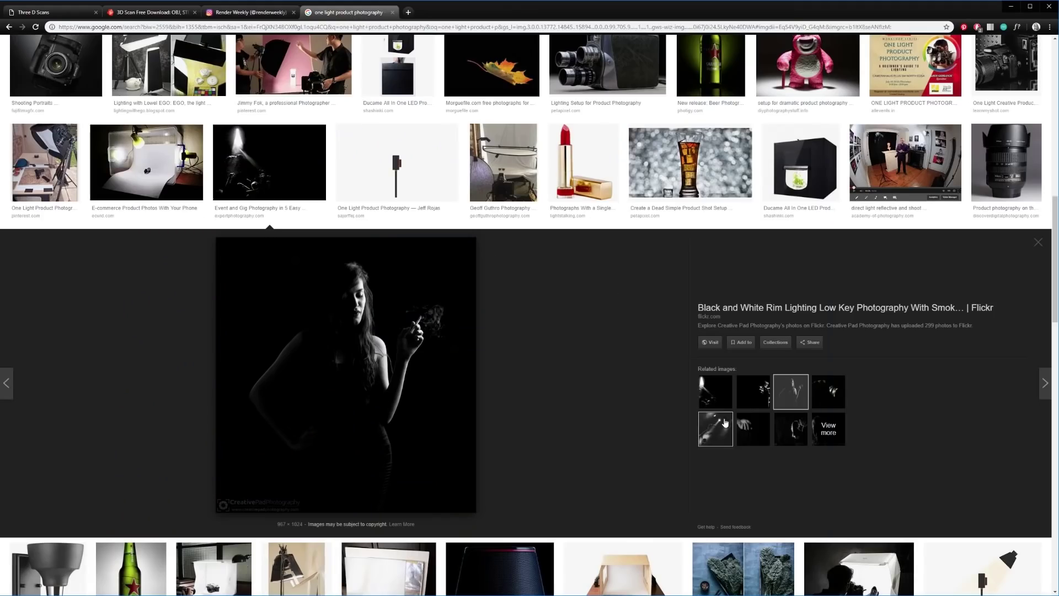
click(830, 394)
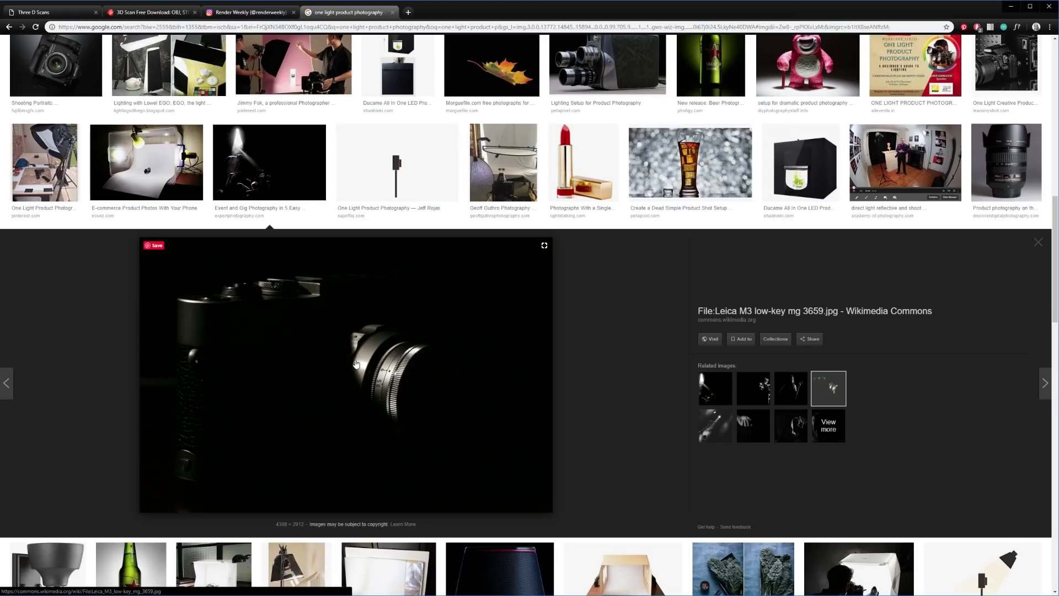
click(782, 398)
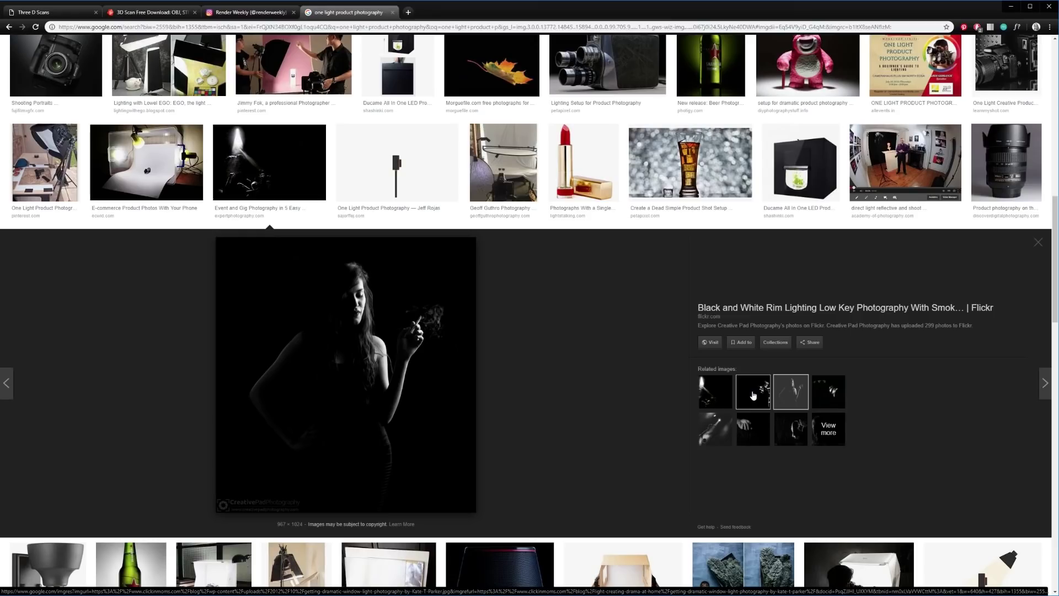
click(753, 395)
click(715, 390)
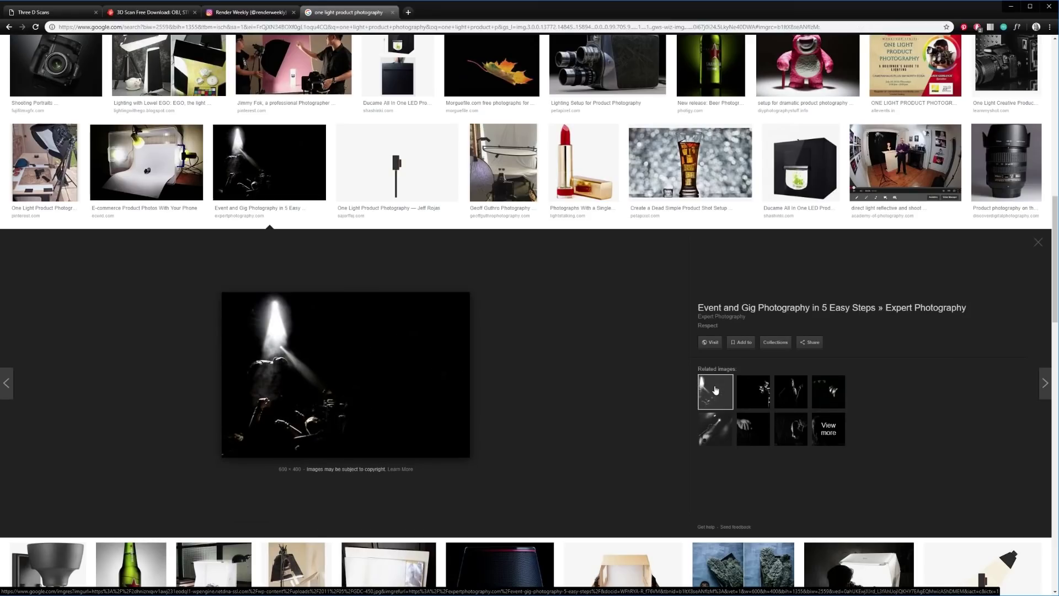
- Preview the microphone, hand and silhouette low-key photos, then bring up the 3D Scan Free Download page
click(709, 430)
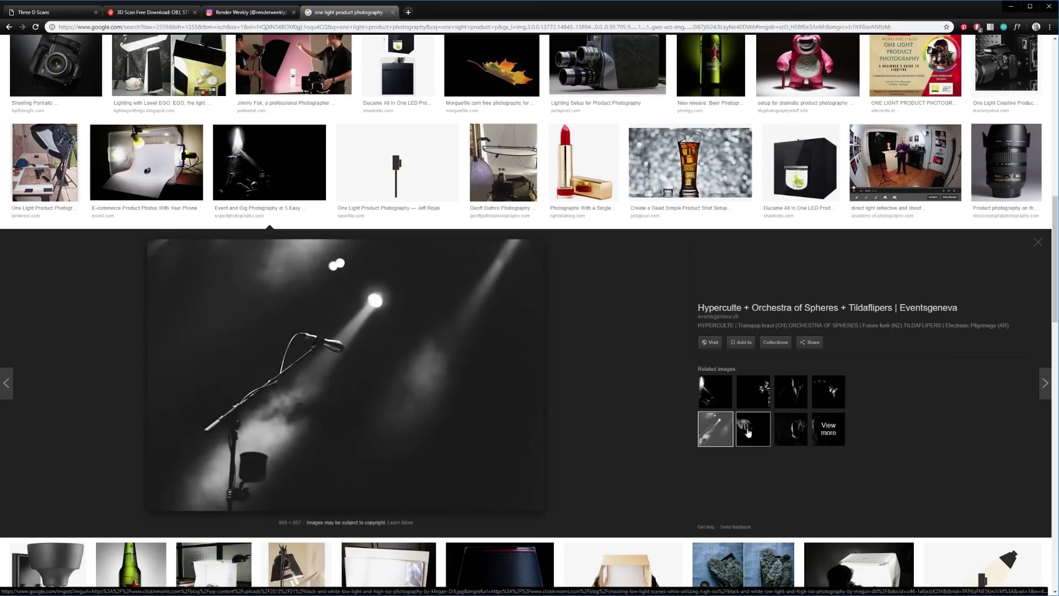
click(748, 432)
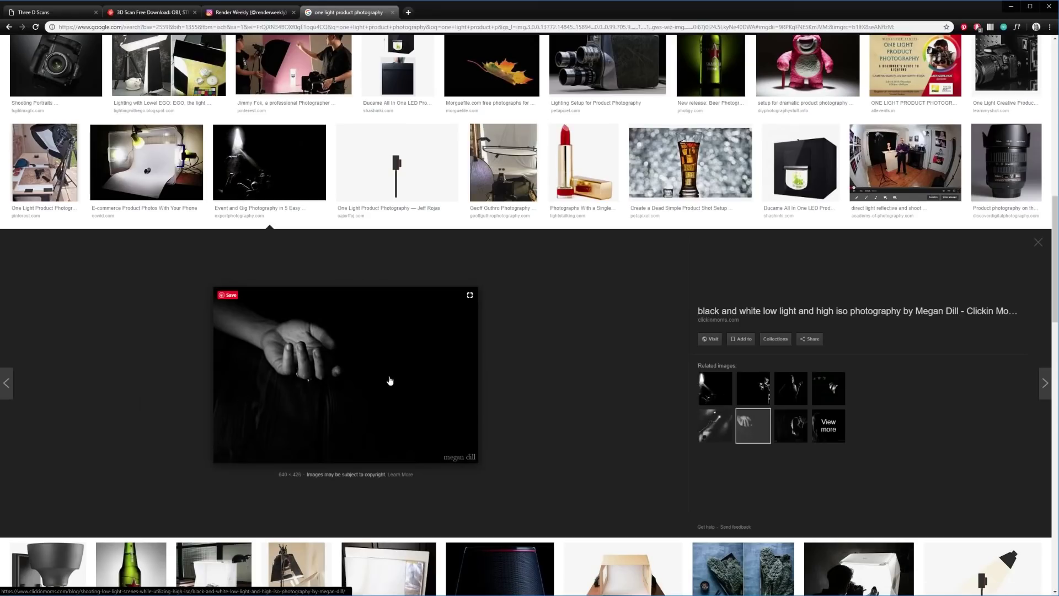
click(795, 428)
click(833, 400)
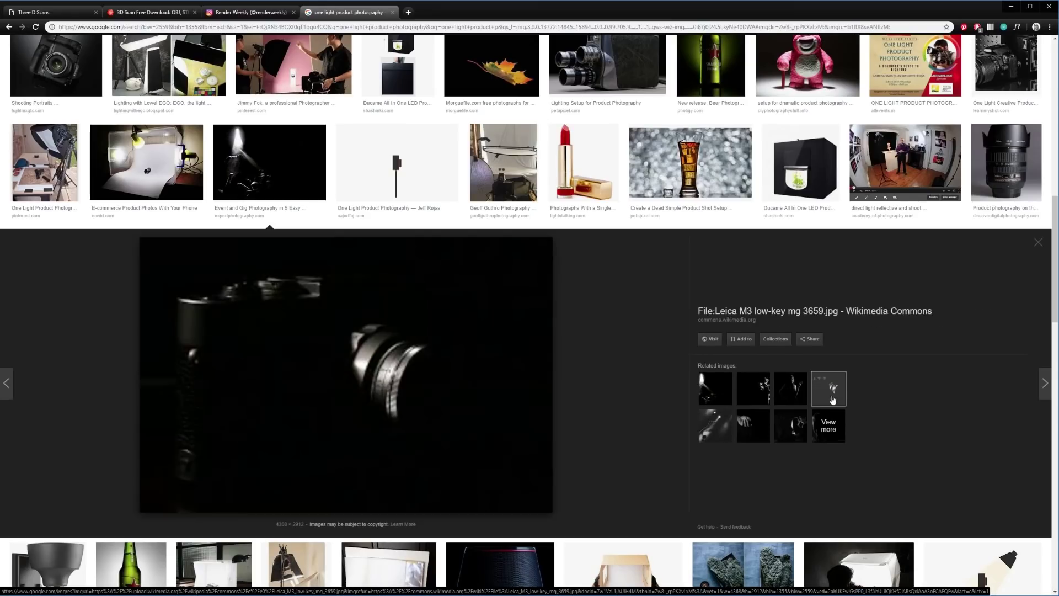
click(166, 12)
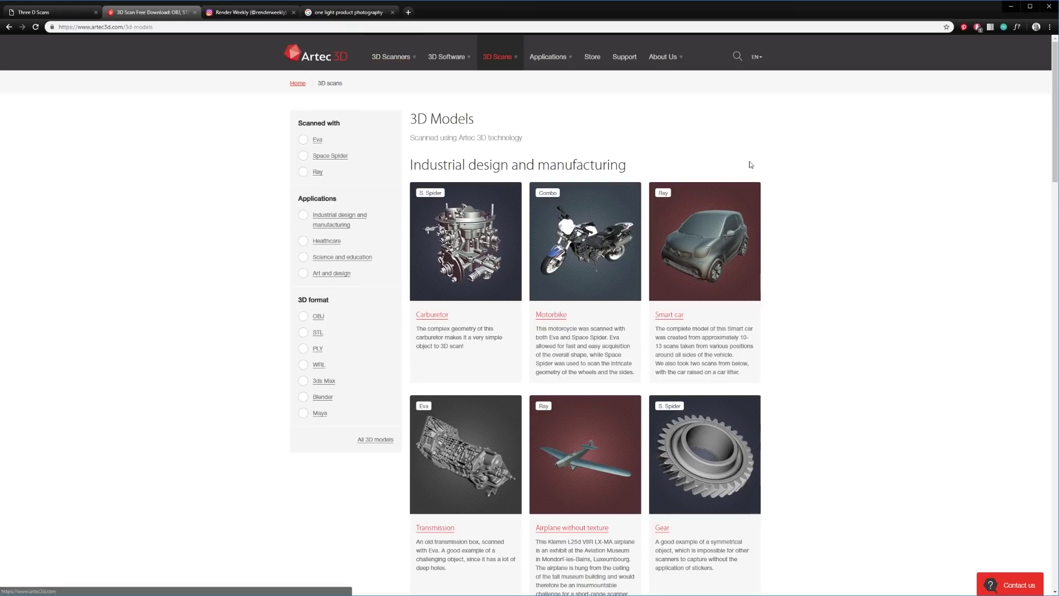
- Leave the Artec 3D gallery for the Three D Scans site and scroll back to its top
scroll(805, 204, down, 20)
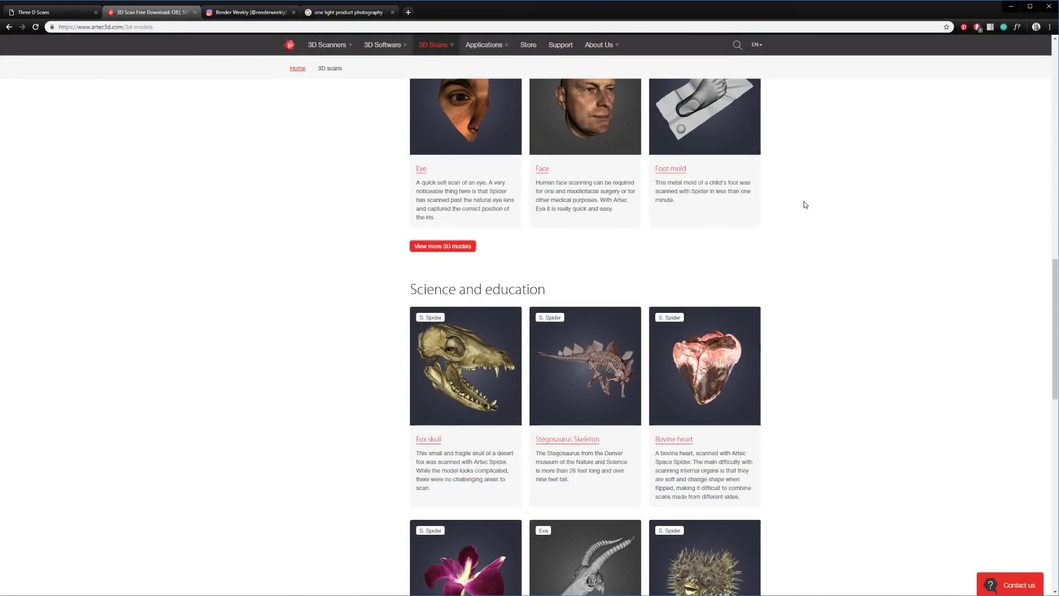
scroll(805, 205, down, 7)
click(33, 12)
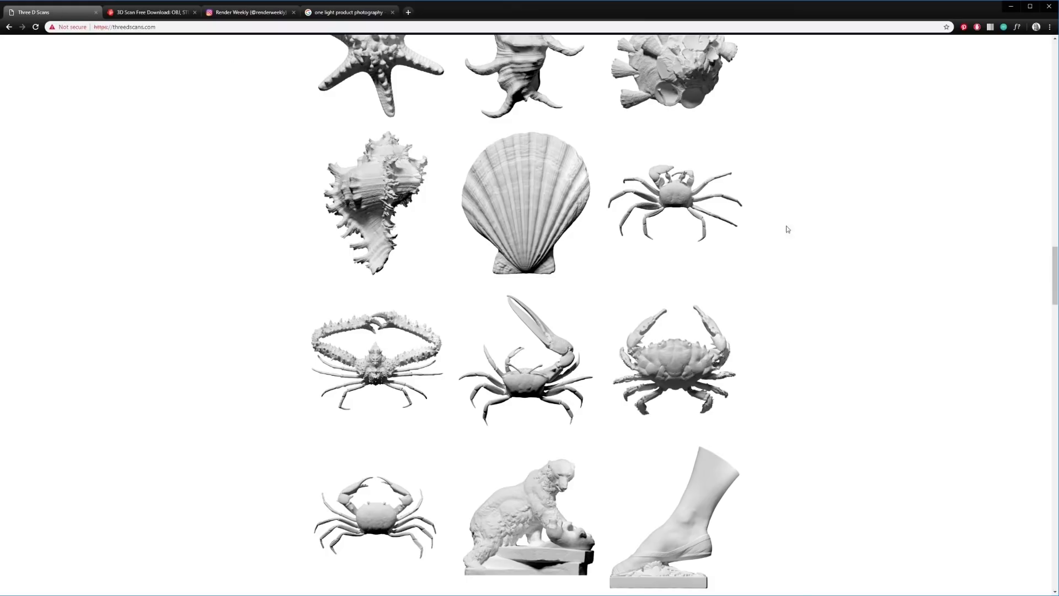
scroll(883, 229, up, 20)
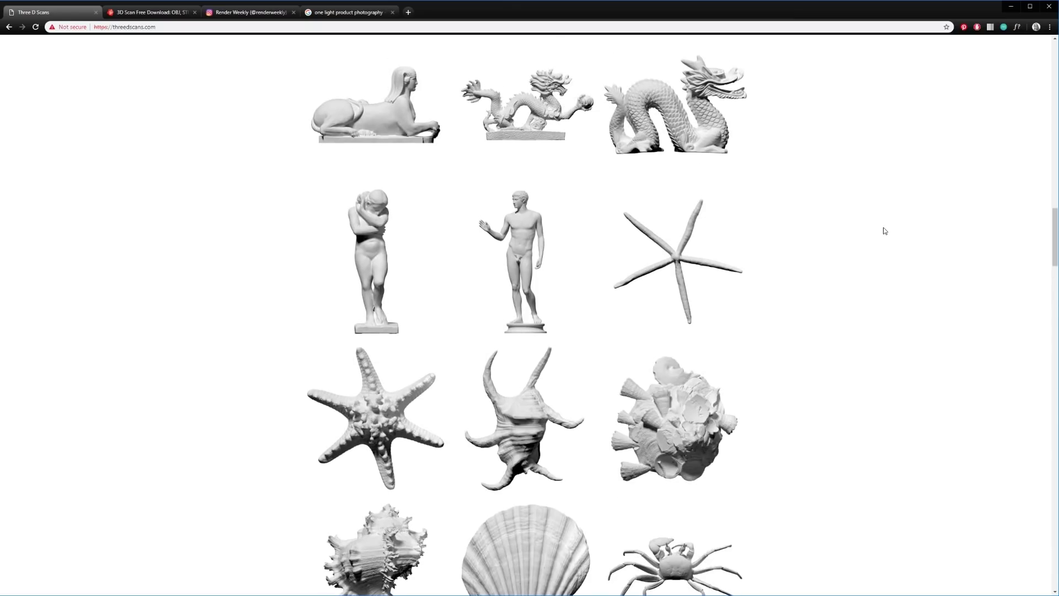
scroll(882, 231, up, 10)
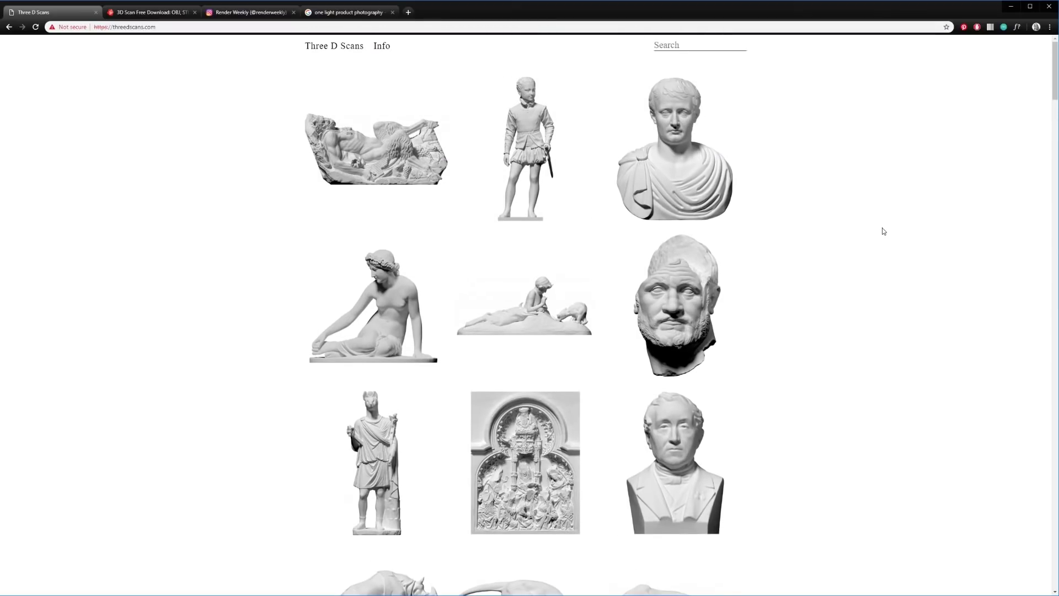
- Import Lu Yu-obj.obj from the Explorer folder into the KeyShot scene
key(alt+Tab)
key(alt+Tab)
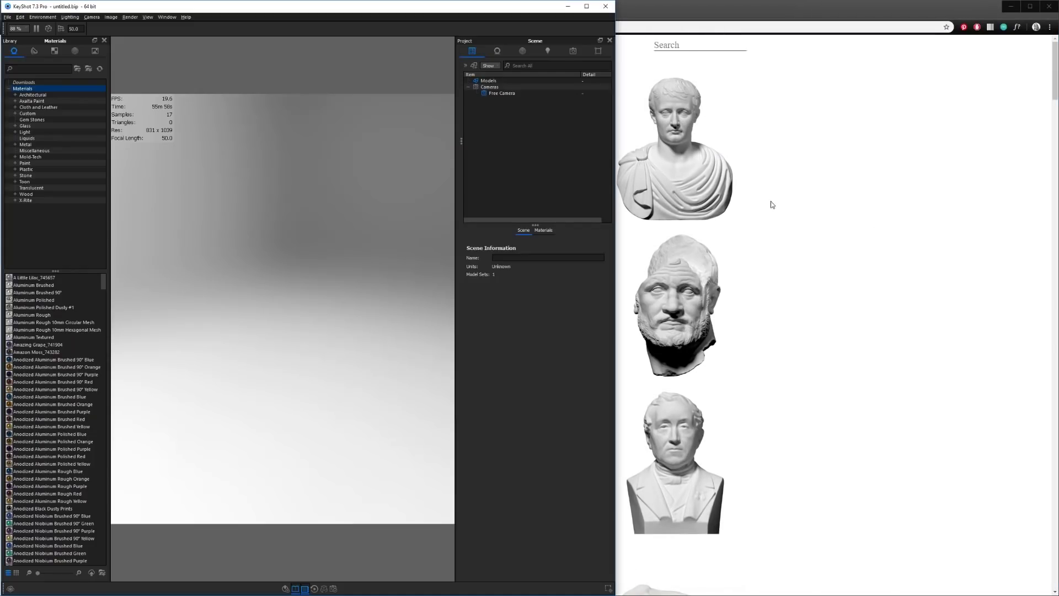
key(alt+Tab)
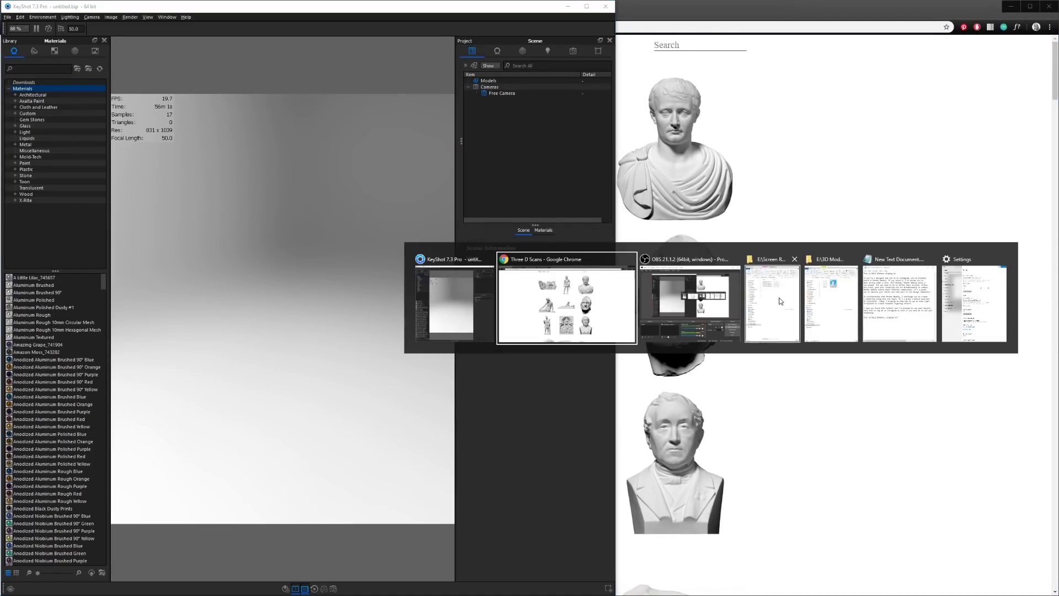
click(824, 299)
drag(917, 102, 585, 185)
click(696, 488)
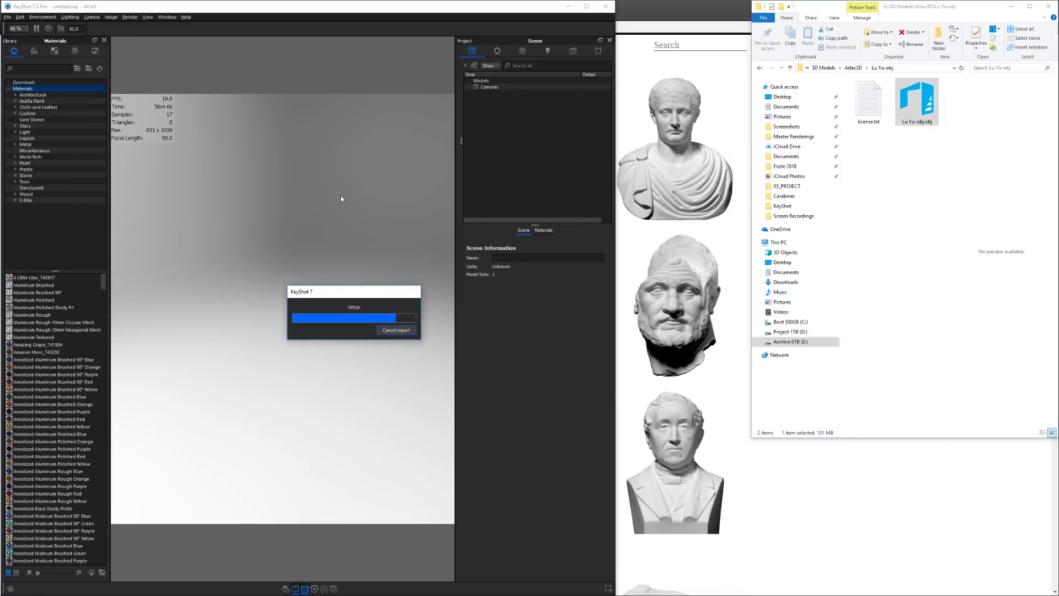
- Rotate the statue -90° on X, snap it to the ground, and orbit so it faces forward
right_click(257, 277)
click(276, 309)
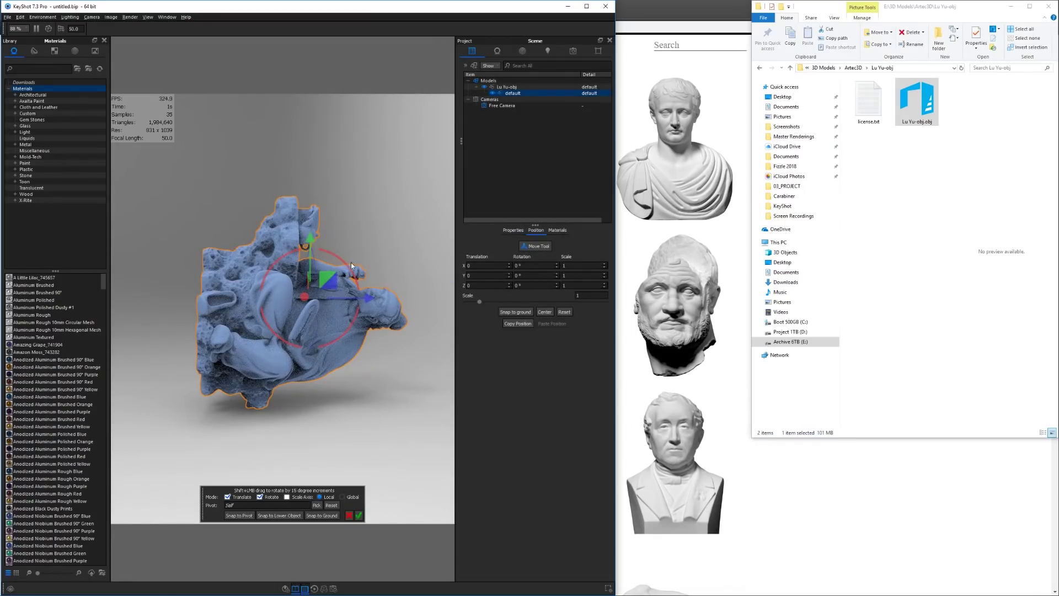
shift+drag(351, 263, 375, 455)
click(321, 515)
click(358, 515)
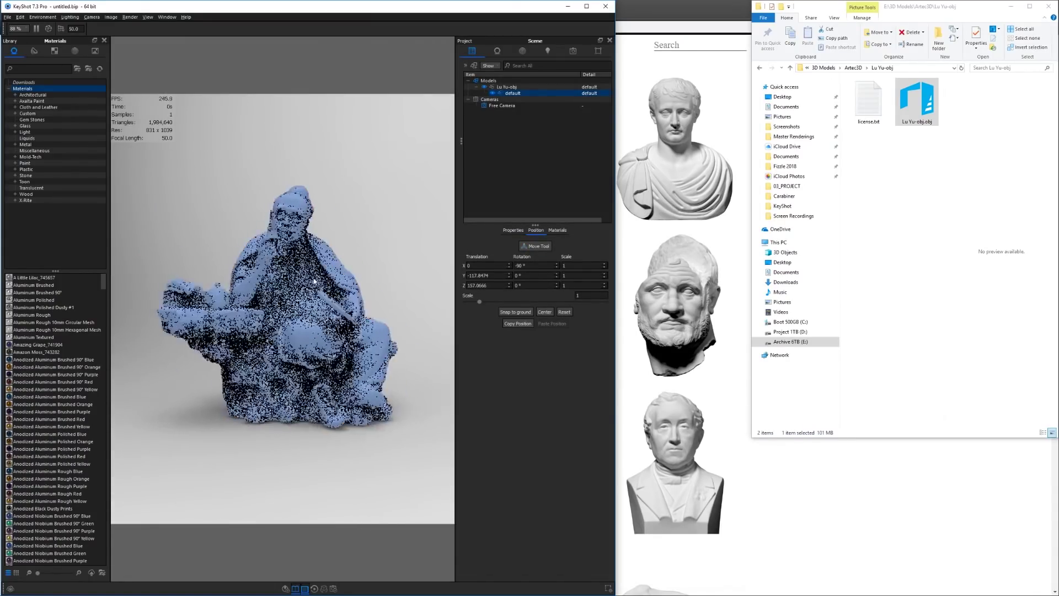
scroll(374, 260, down, 3)
drag(372, 270, 348, 272)
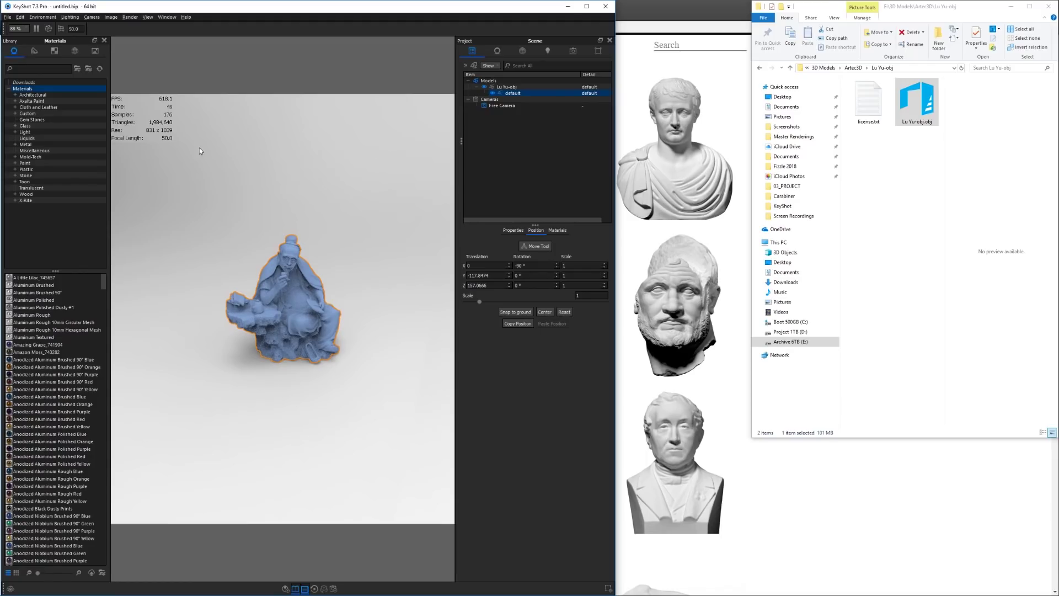
- Add a plane via Edit > Add Geometry, then raise it above the statue and rotate it
click(19, 17)
mouse_move(34, 48)
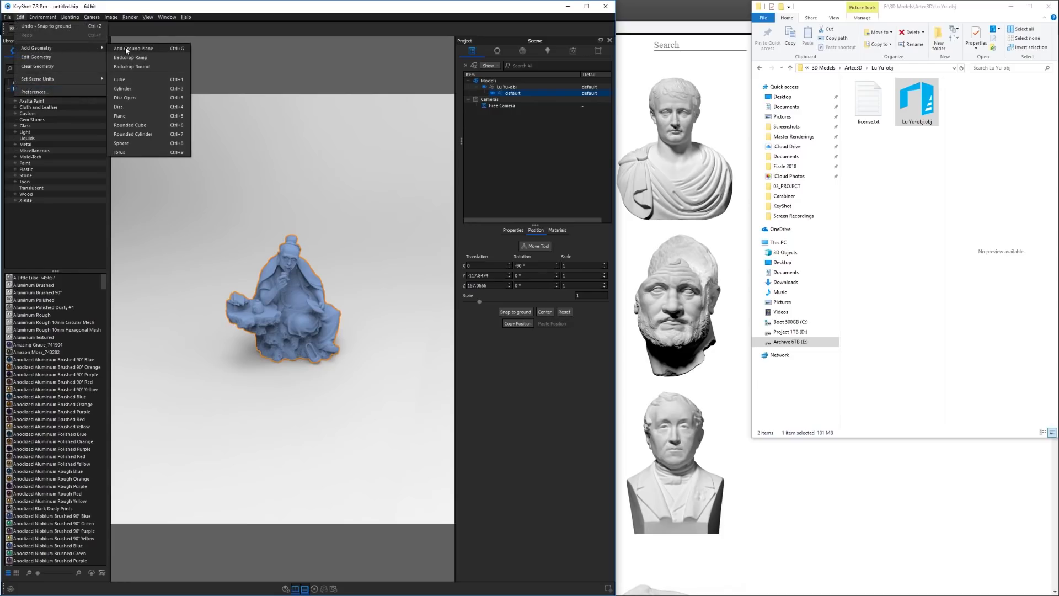
click(137, 113)
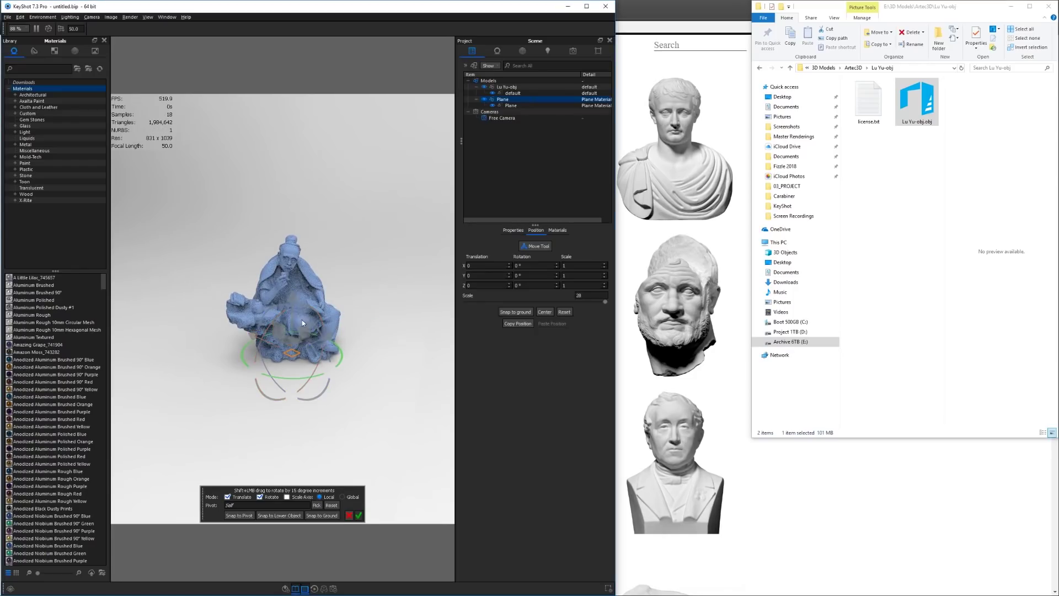
drag(292, 238, 308, 117)
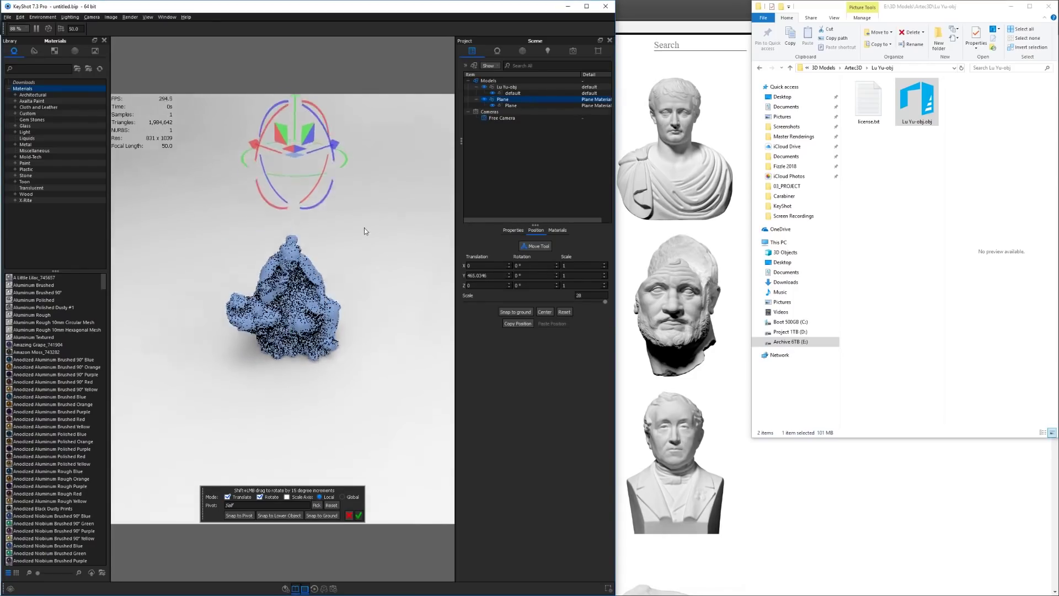
drag(343, 171, 387, 151)
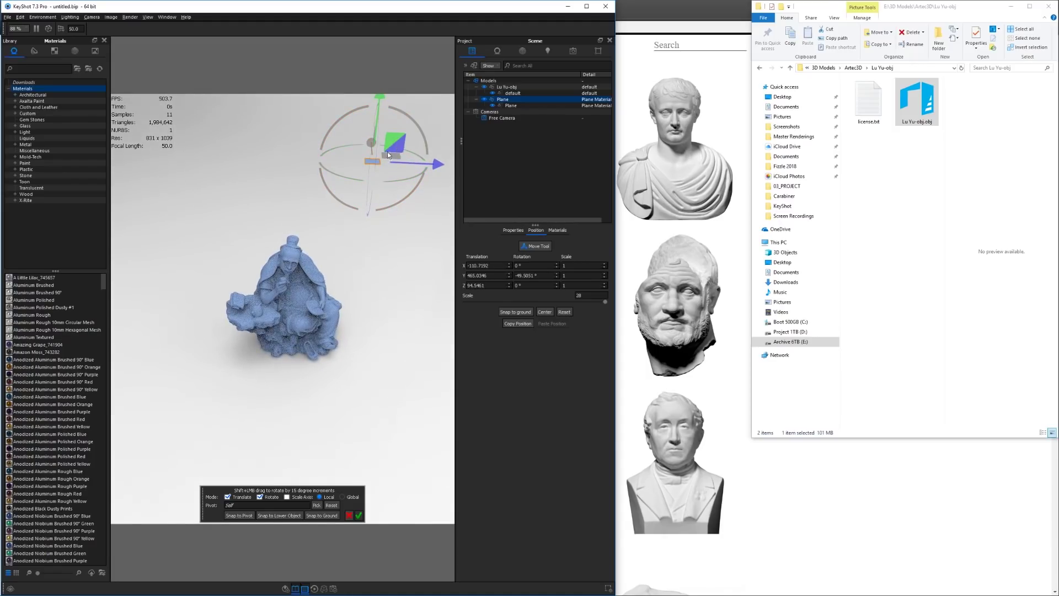
- Scale the plane down, tilt it to 75°, and lower it beside the statue
click(300, 497)
drag(372, 160, 368, 236)
drag(352, 165, 346, 175)
drag(429, 260, 449, 191)
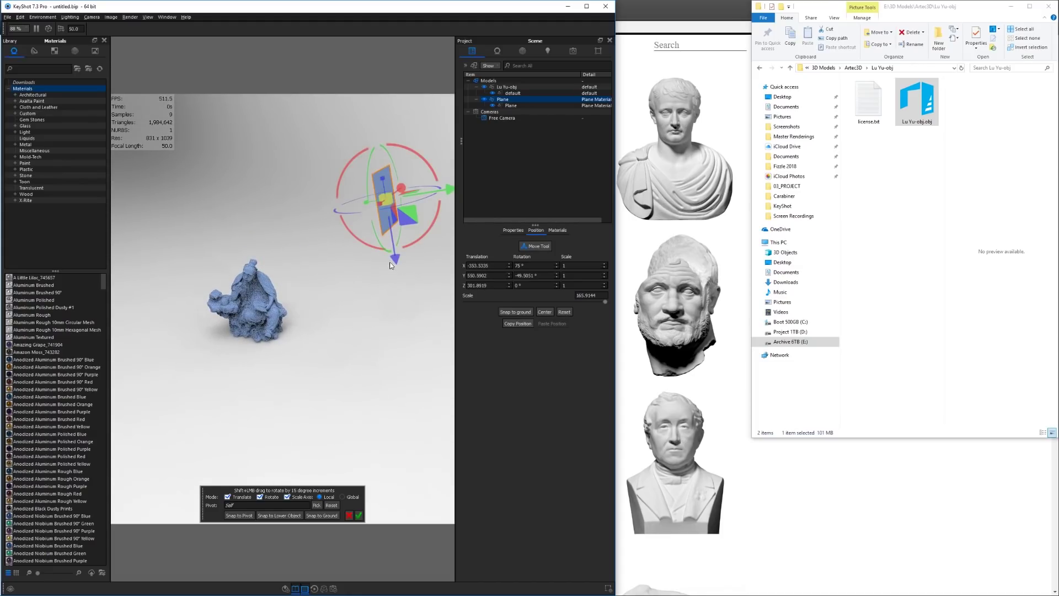
drag(390, 265, 409, 340)
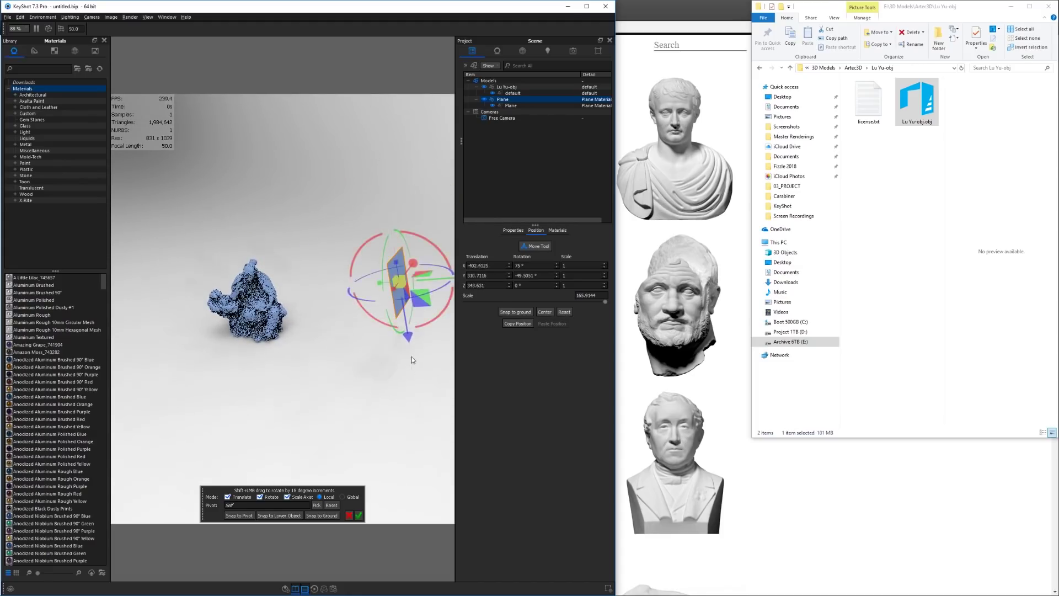
click(360, 516)
- Make the plane an Area Light Diffuse with a warm colour and 2000 lumen power
double_click(400, 273)
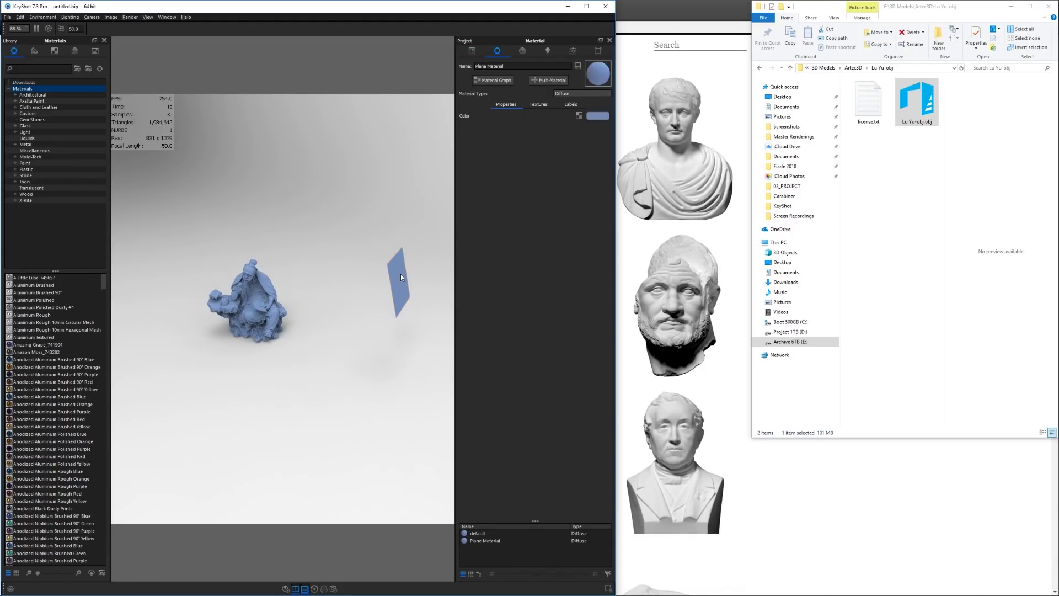
click(586, 95)
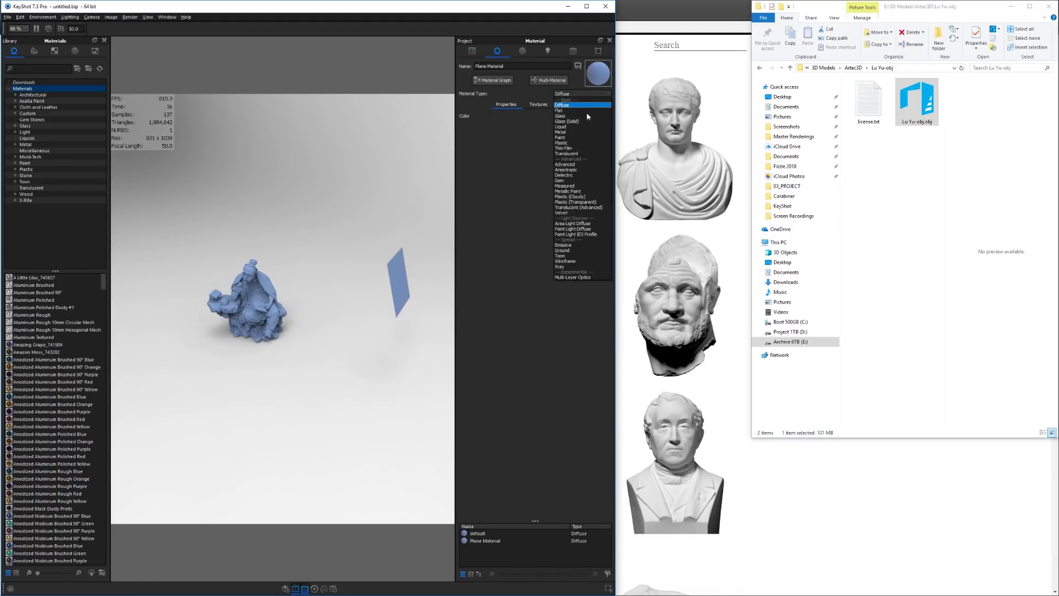
click(596, 224)
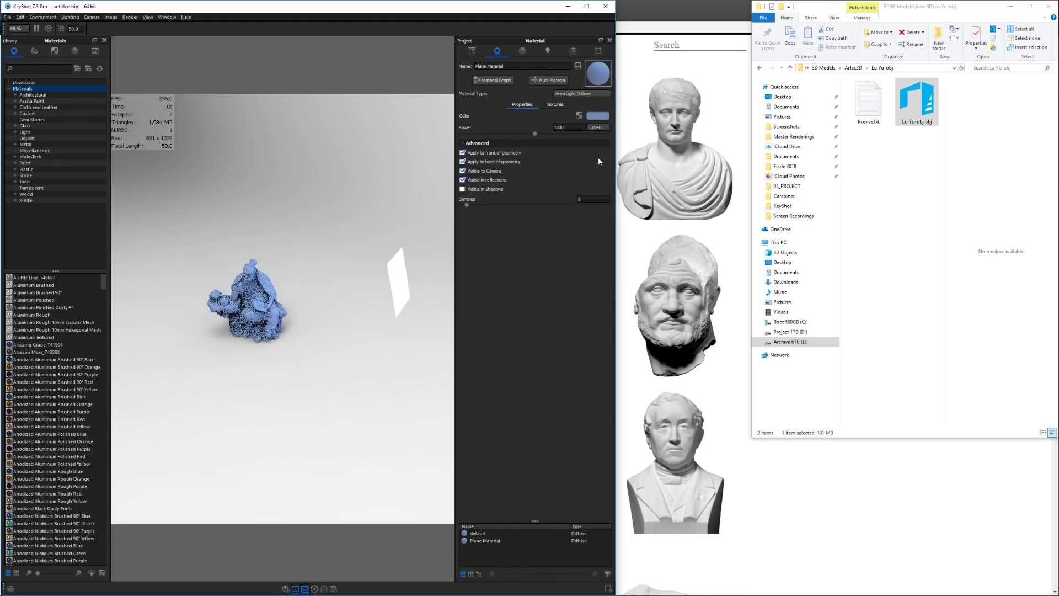
click(596, 116)
click(528, 137)
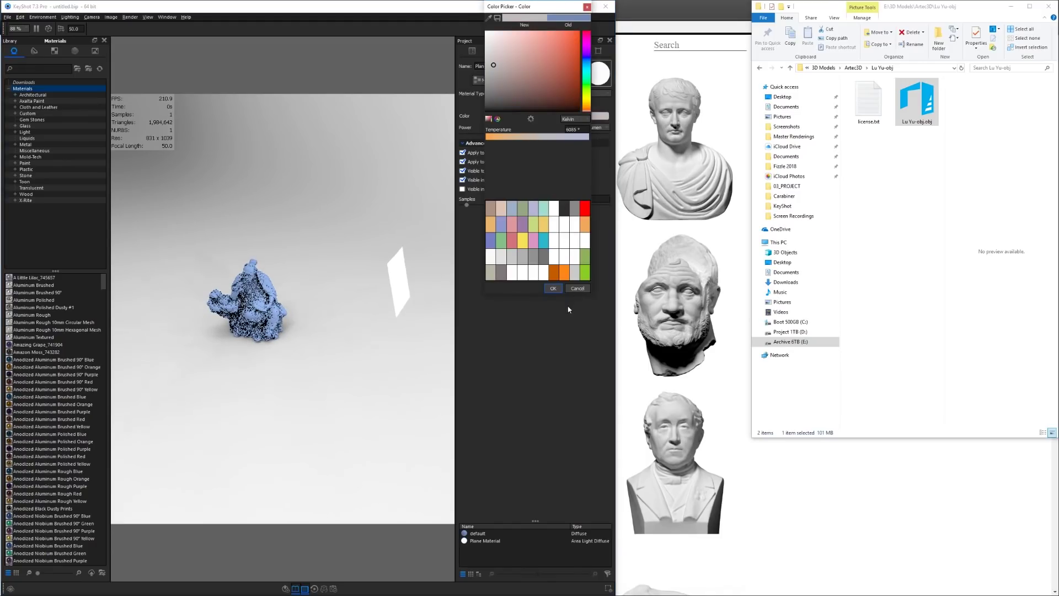
click(553, 287)
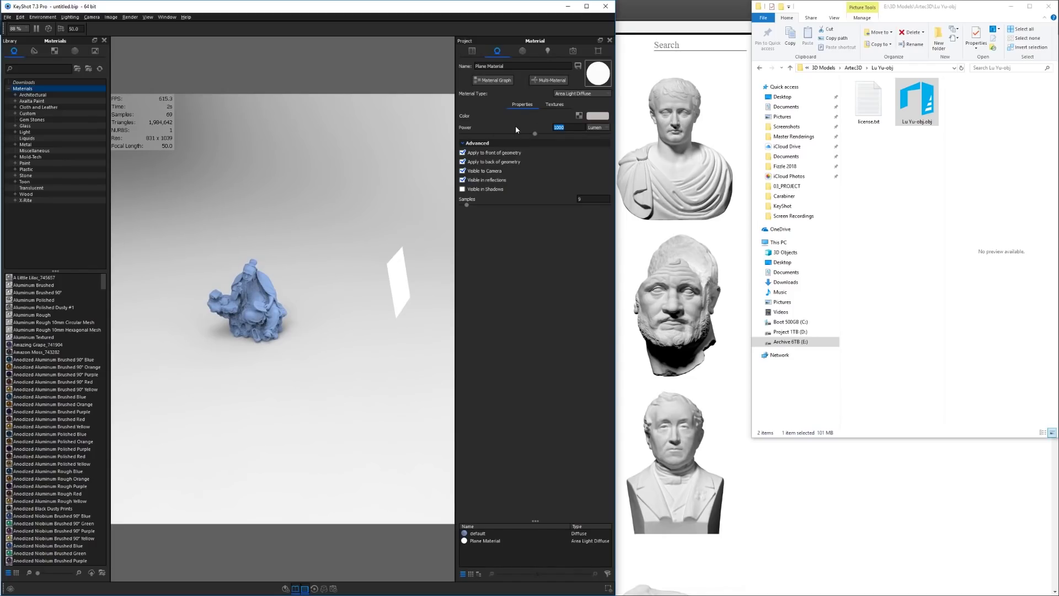
text(1)
text(2000)
key(Return)
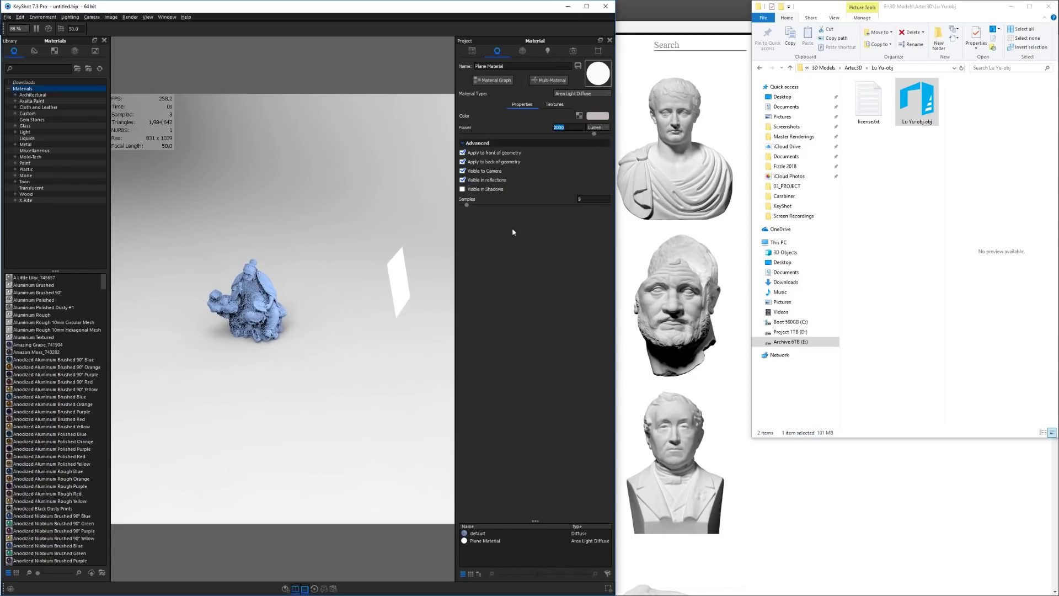
drag(341, 303, 259, 303)
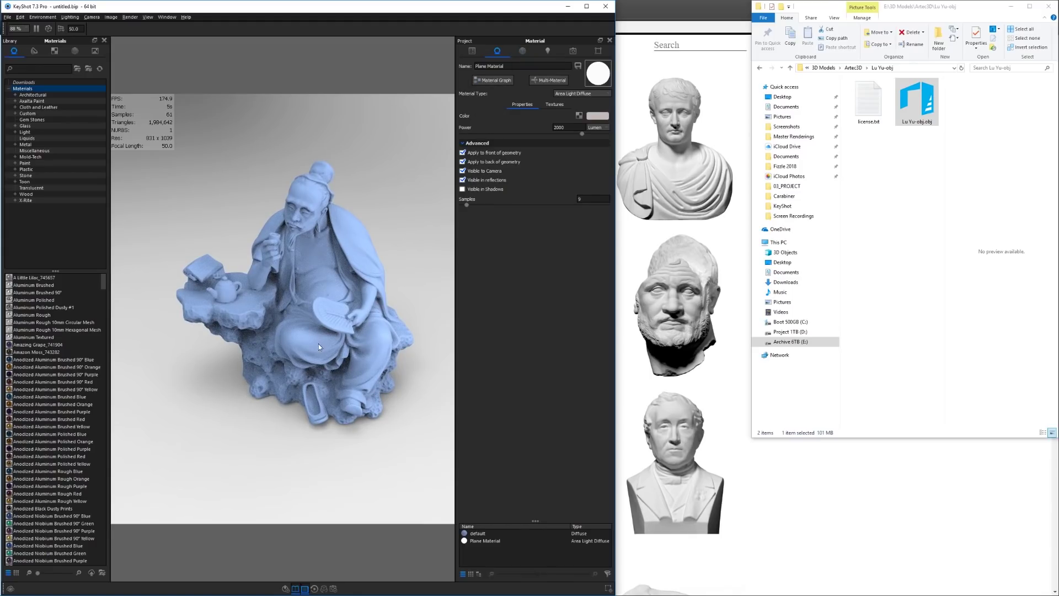
- Set the statue's material type to Plastic (Cloudy), then orbit and zoom in closer
drag(319, 343, 335, 301)
double_click(319, 257)
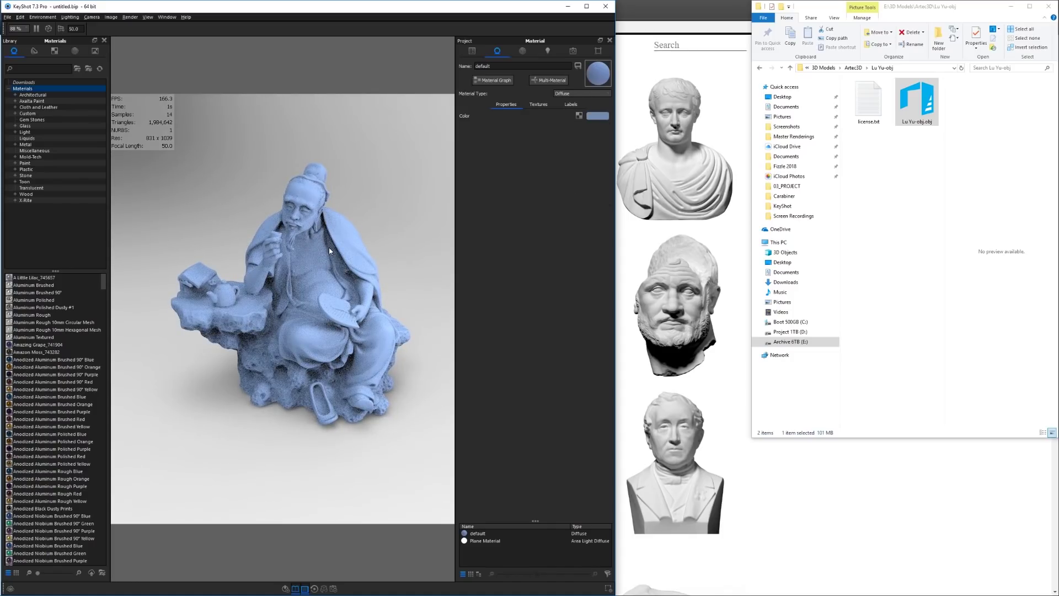
drag(323, 255, 304, 236)
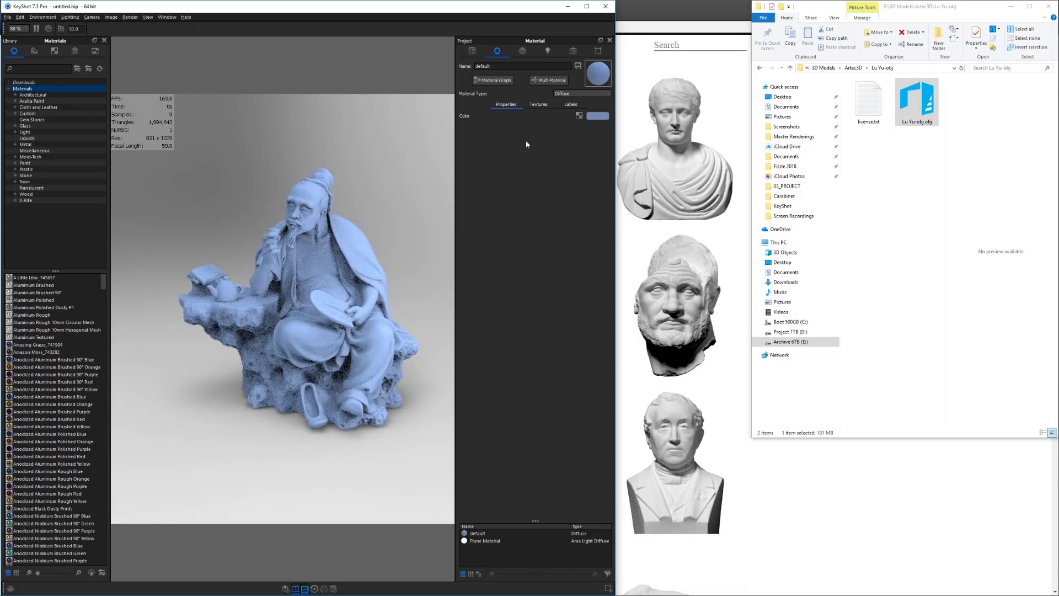
click(576, 93)
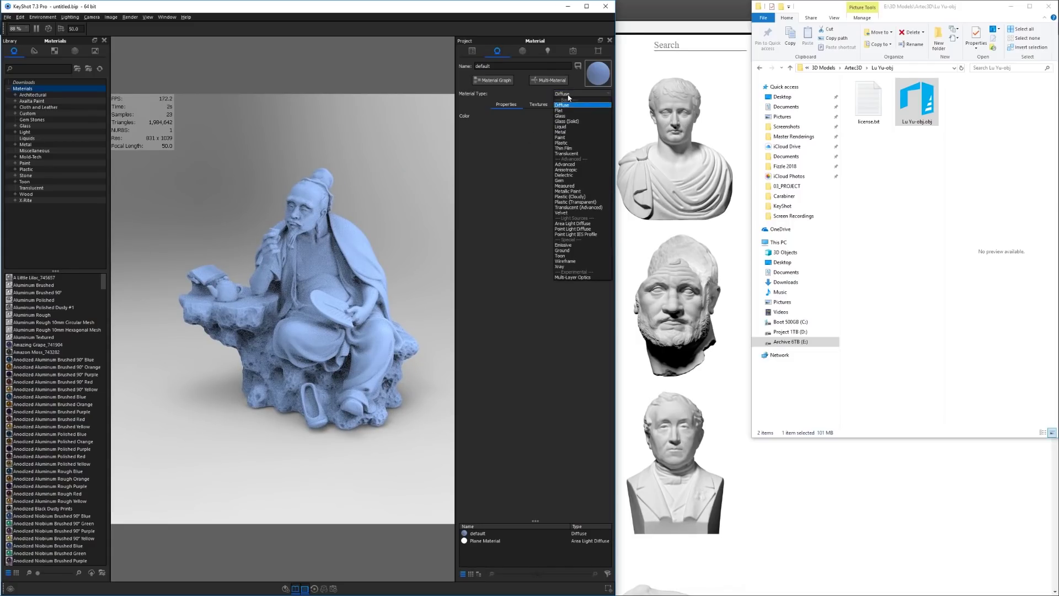
click(598, 197)
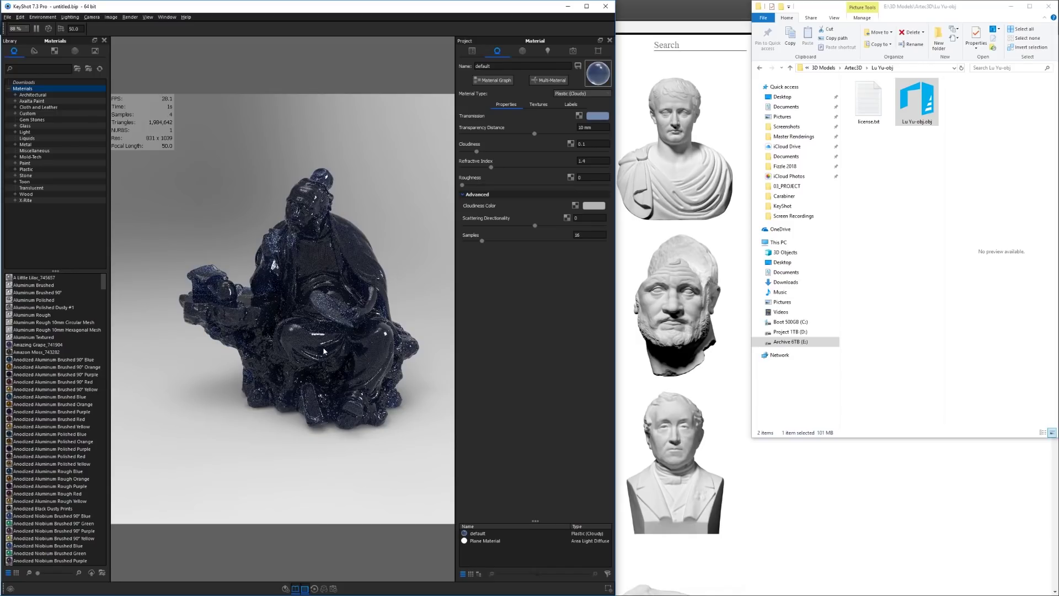
drag(324, 351, 350, 268)
scroll(355, 292, up, 3)
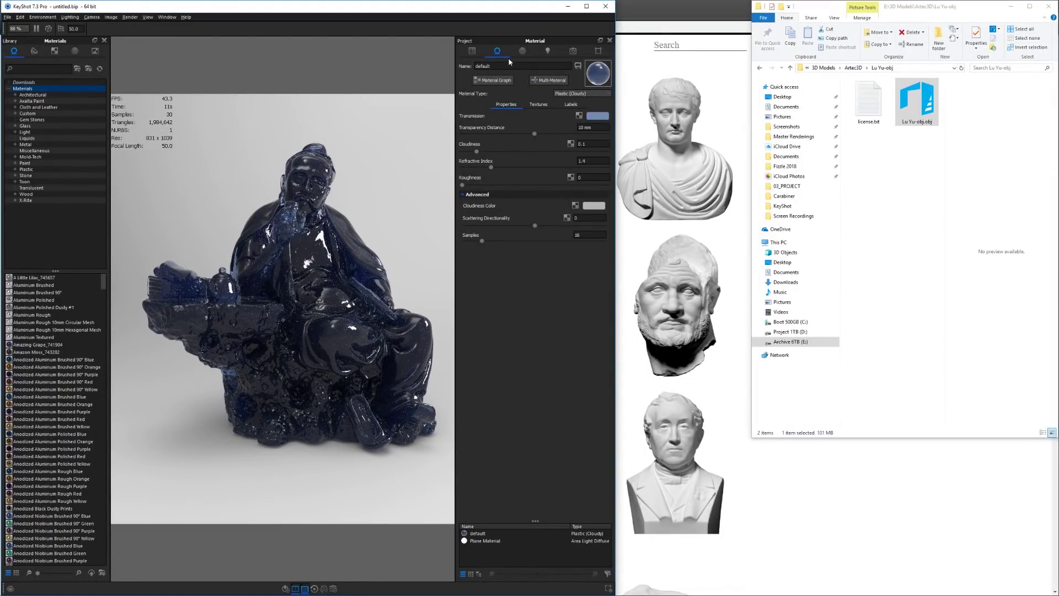
- Apply the Product lighting preset, then show the startup.hdr environment settings
click(549, 53)
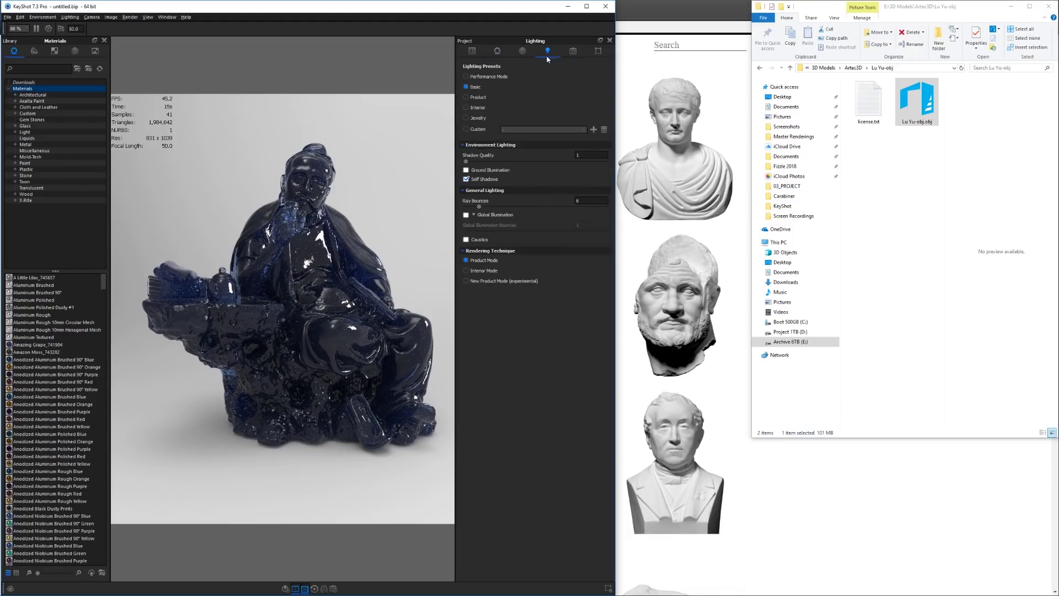
click(475, 102)
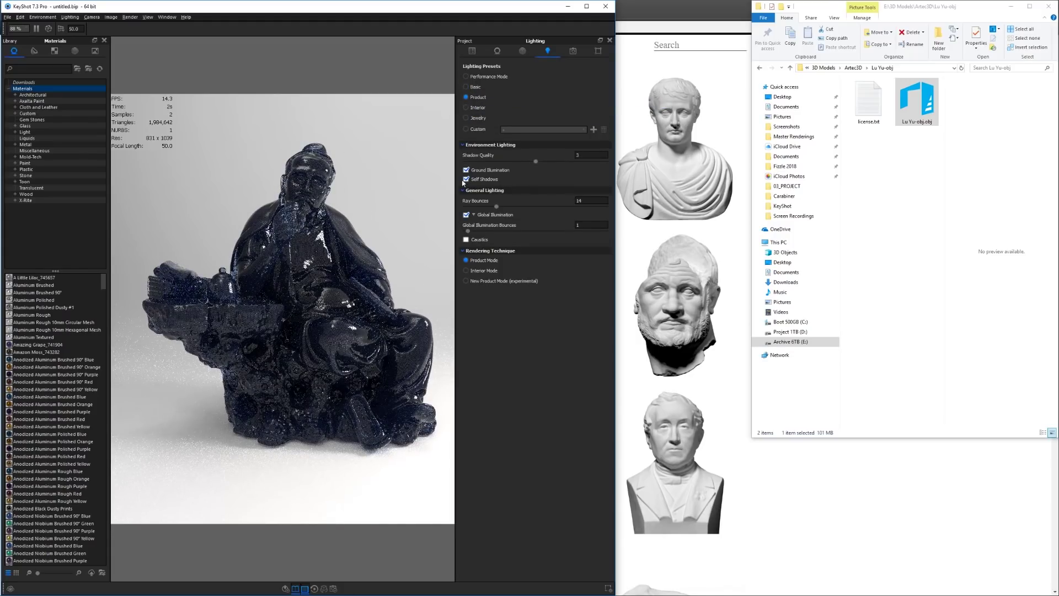
click(474, 53)
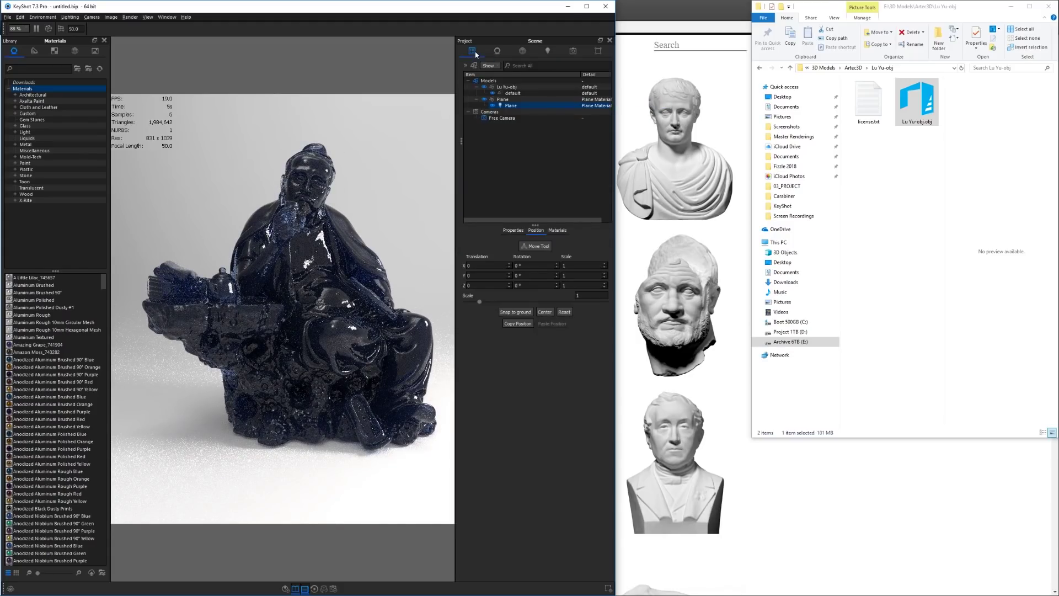
click(522, 51)
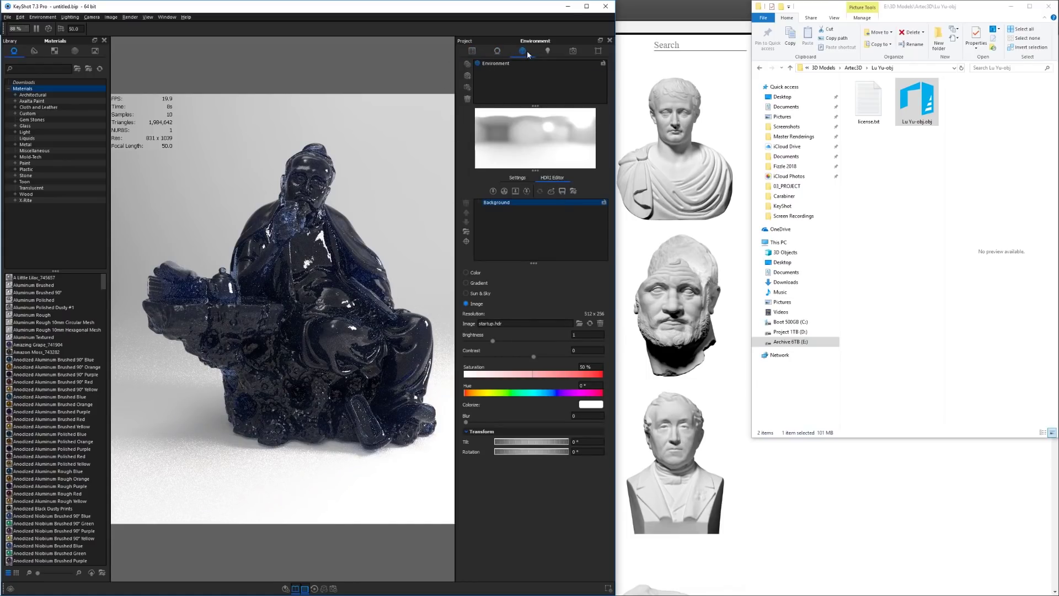
- Set the statue's cloudy plastic Transparency Distance to 20 mm
double_click(348, 264)
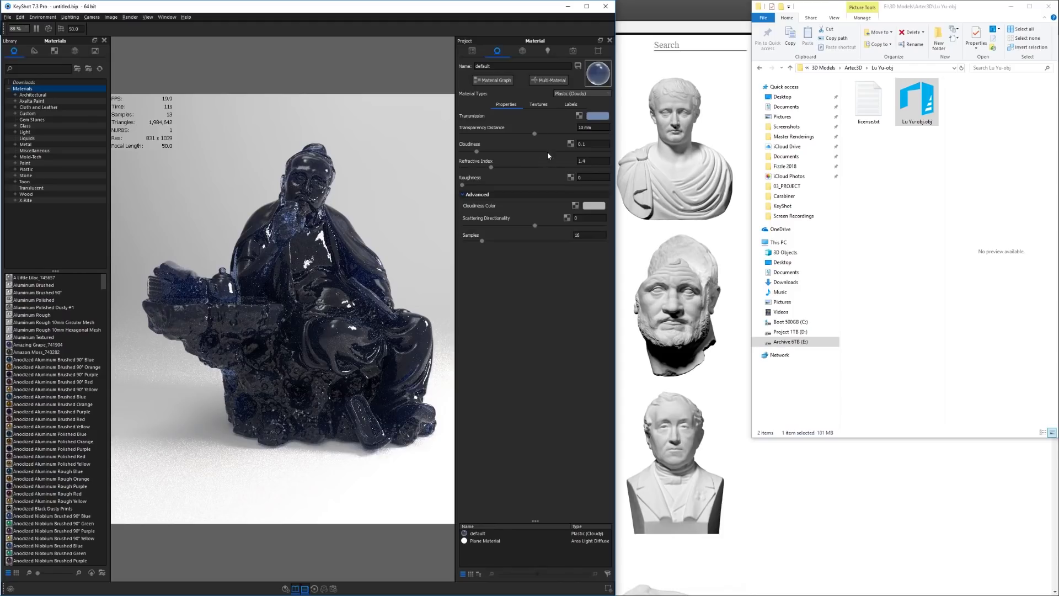
click(585, 128)
text(520)
key(Return)
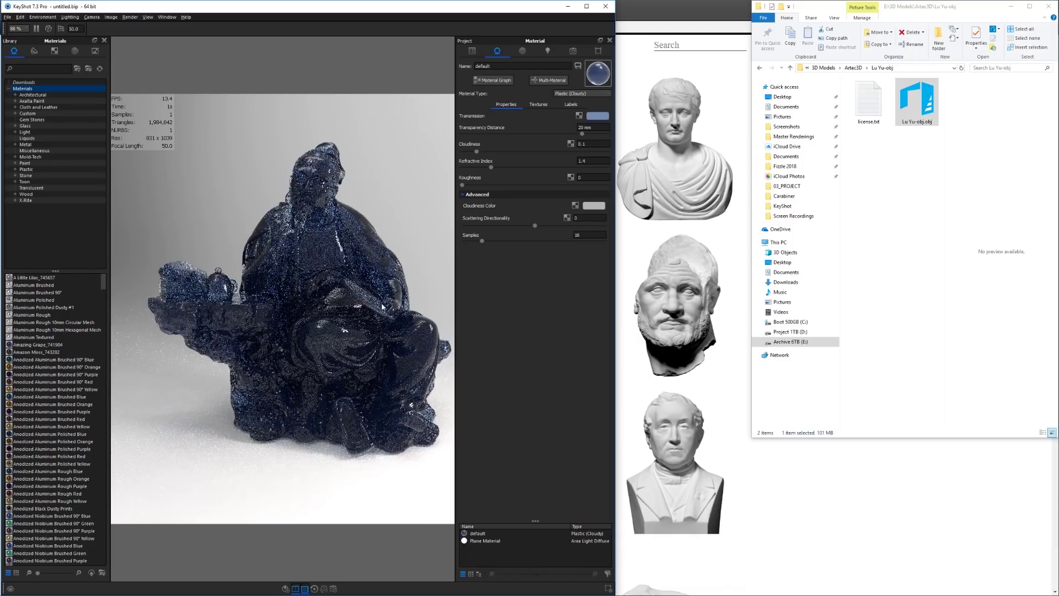
drag(380, 284, 393, 328)
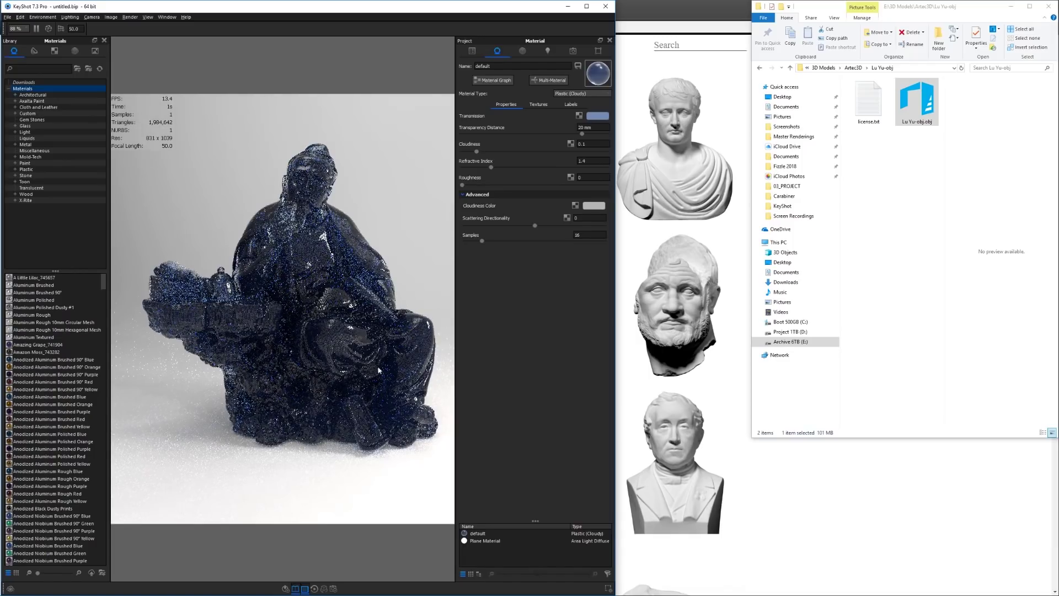
- Change the Transmission colour to a pale yellow-green at 19% saturation, declining the save reminder
click(600, 116)
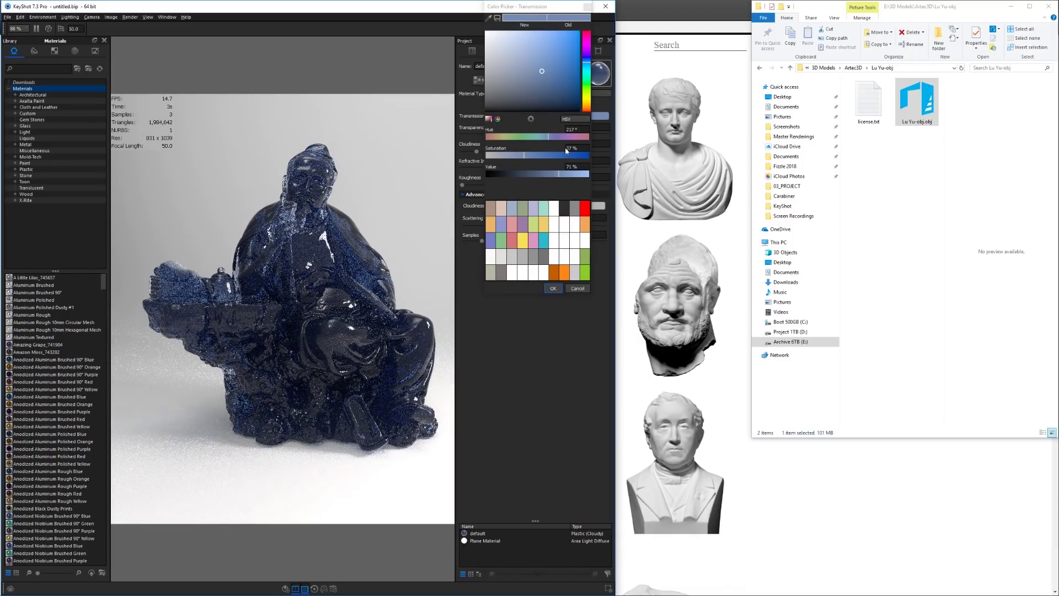
drag(512, 139, 505, 139)
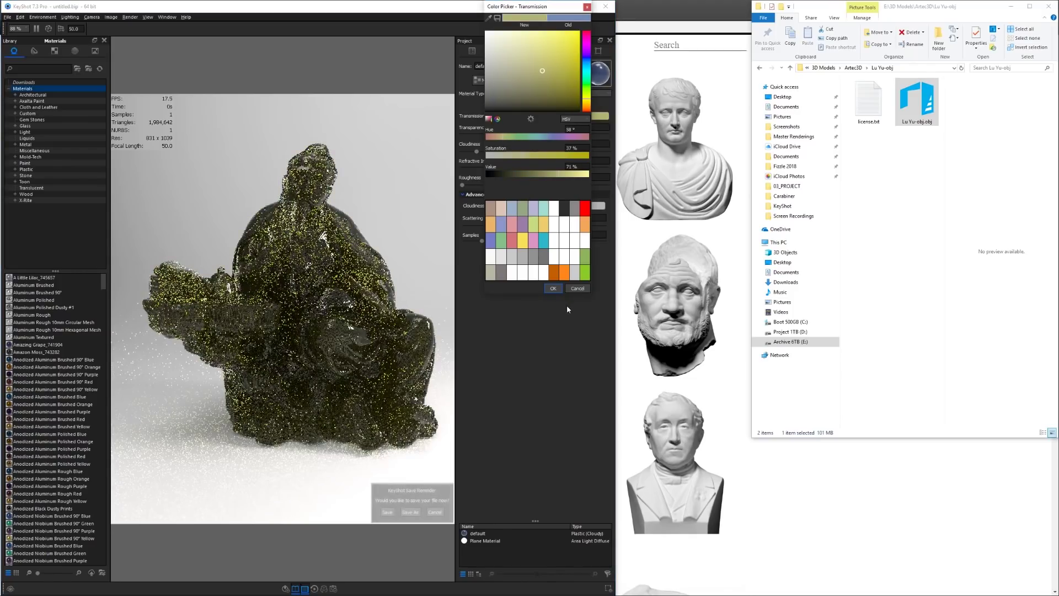
click(553, 288)
click(597, 115)
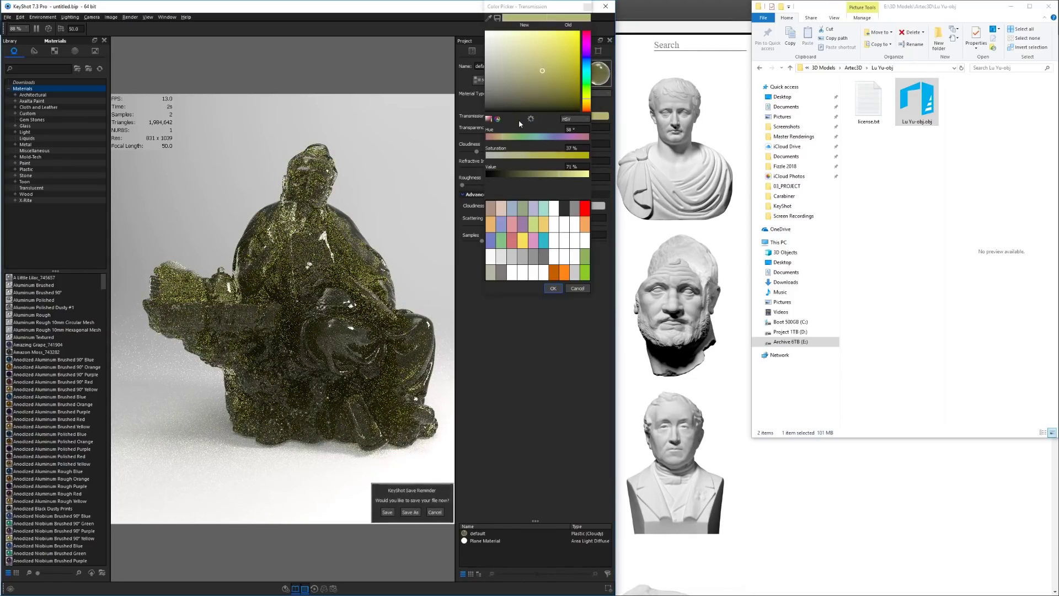
drag(523, 155, 493, 136)
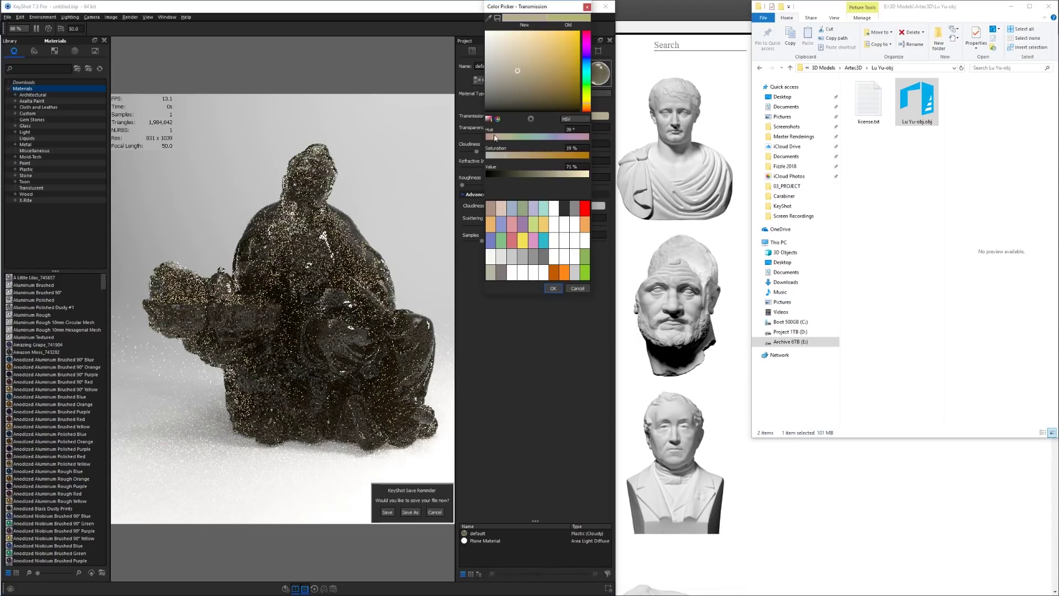
click(554, 287)
click(434, 512)
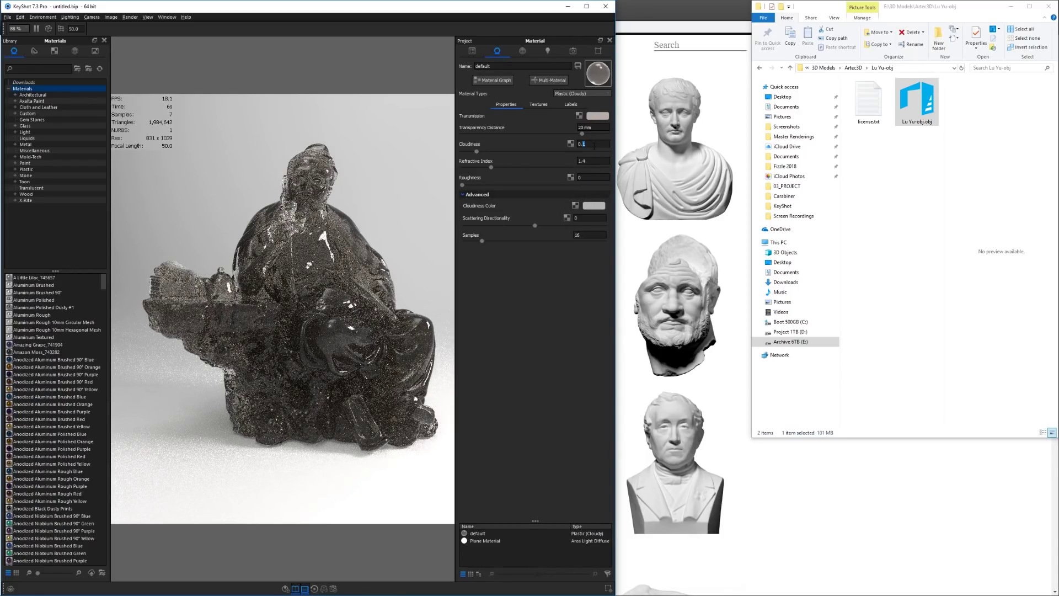
- Set Cloudiness to 0.8 and Roughness to 0.1
text(5)
key(Return)
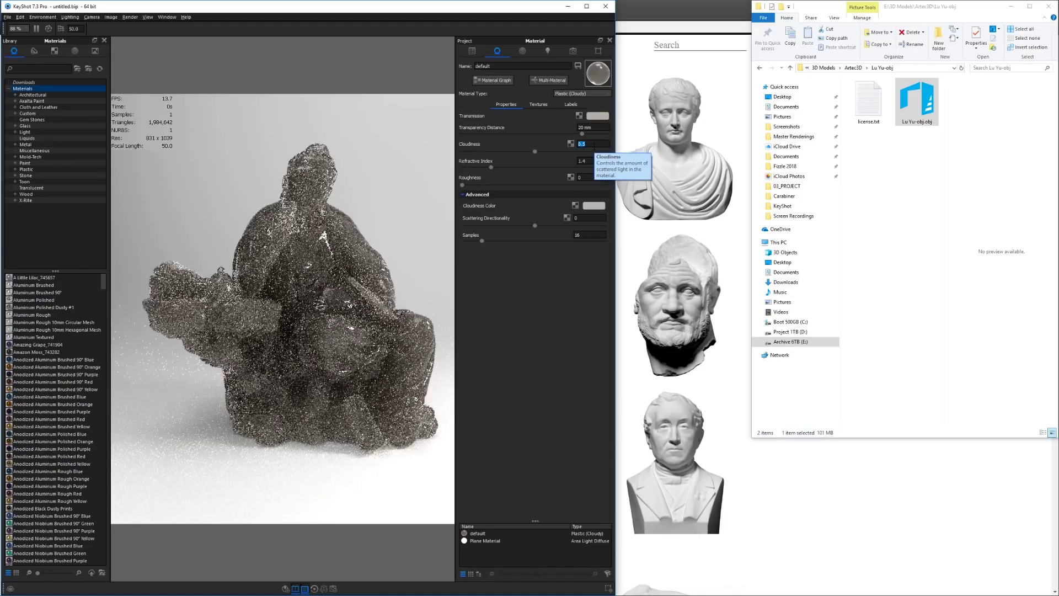
text(0.8)
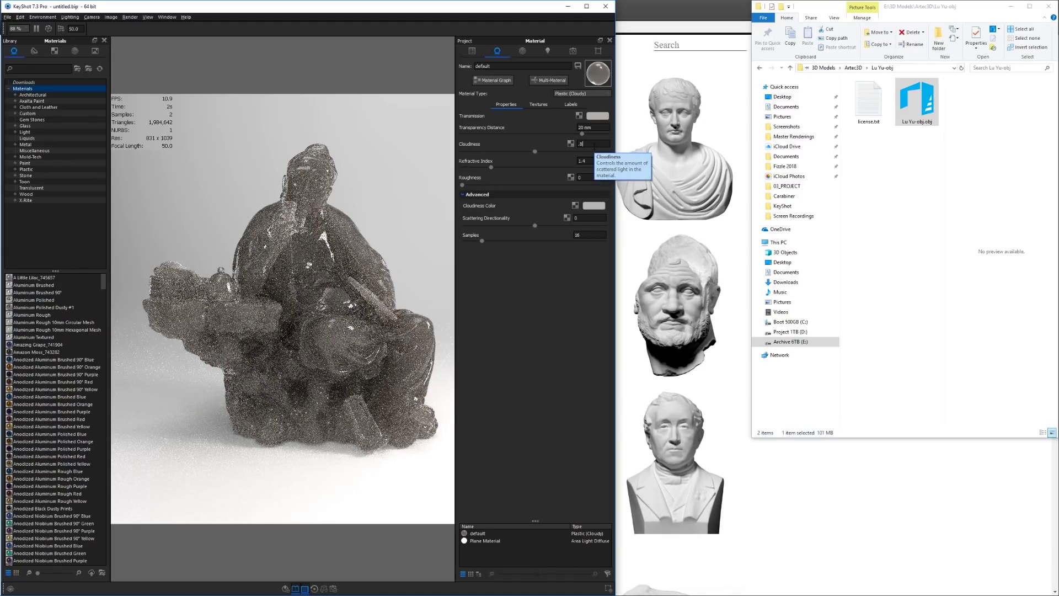
key(Return)
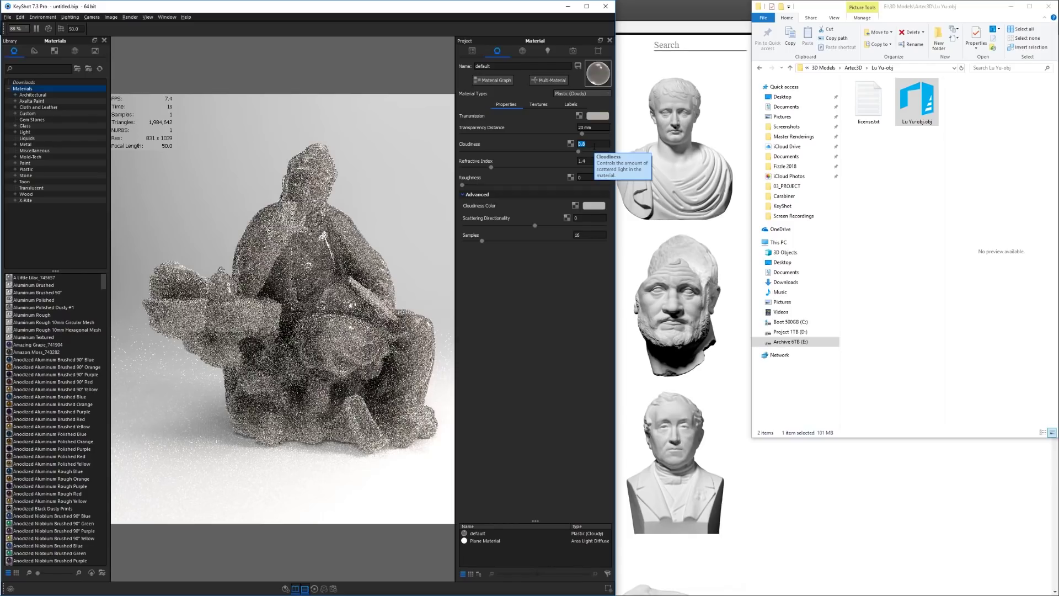
click(586, 177)
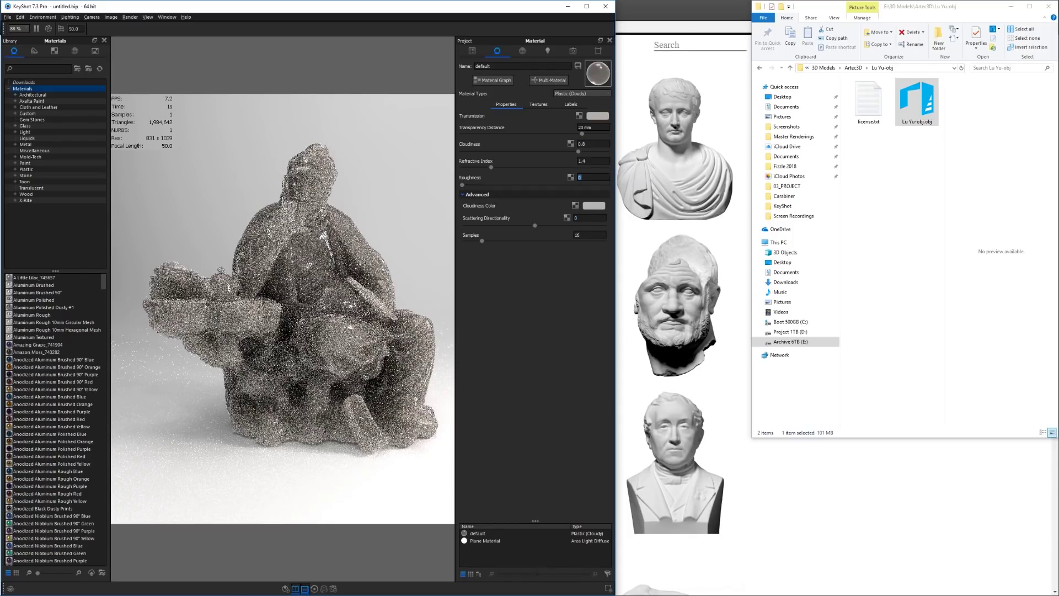
text(0.1)
key(Return)
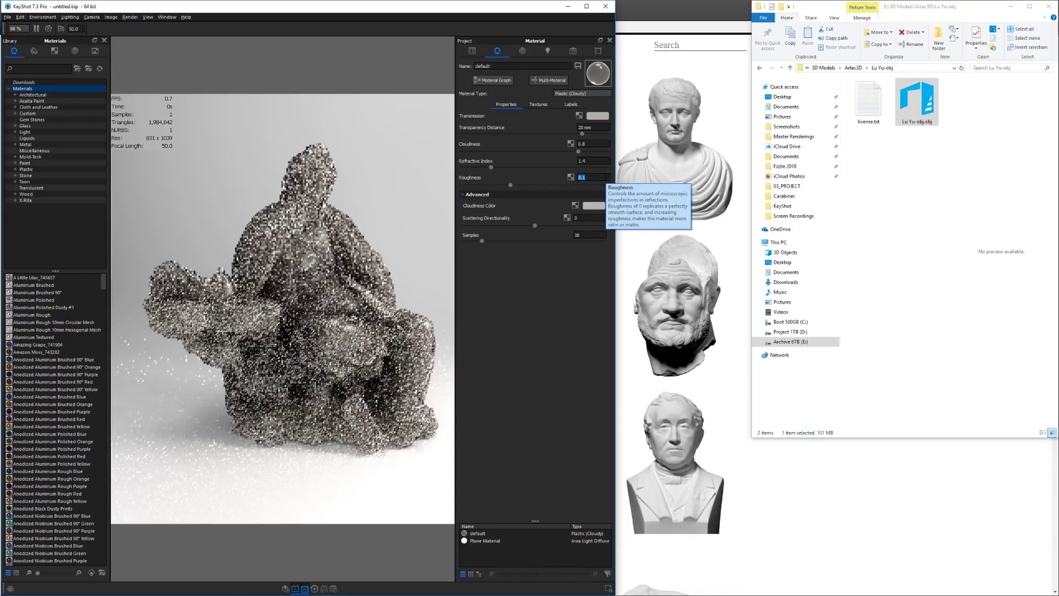
- Drag environment Brightness to 0 in Settings and orbit to bring the plane light into view
click(523, 51)
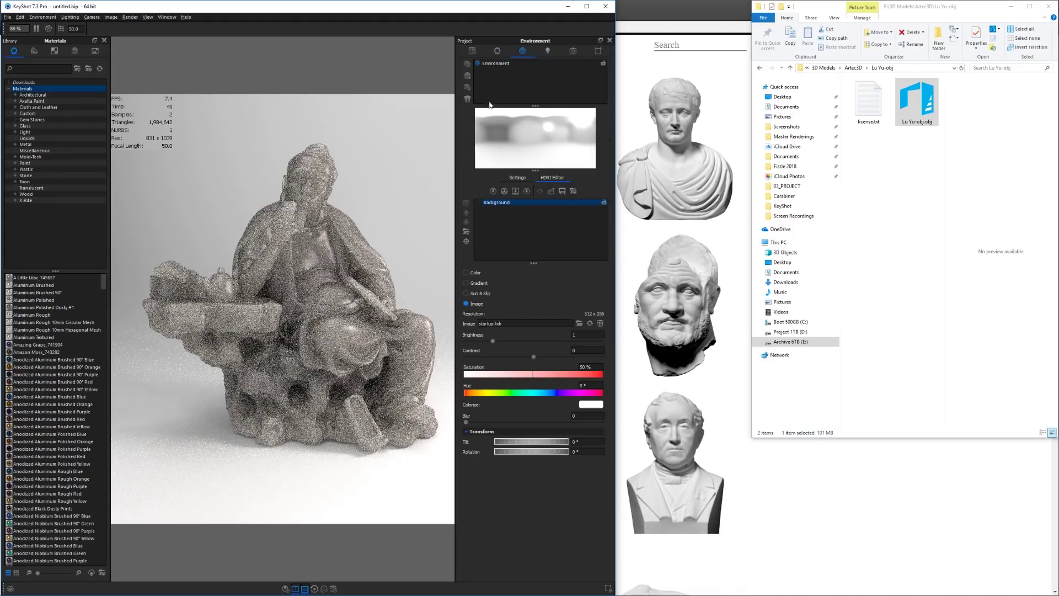
click(518, 178)
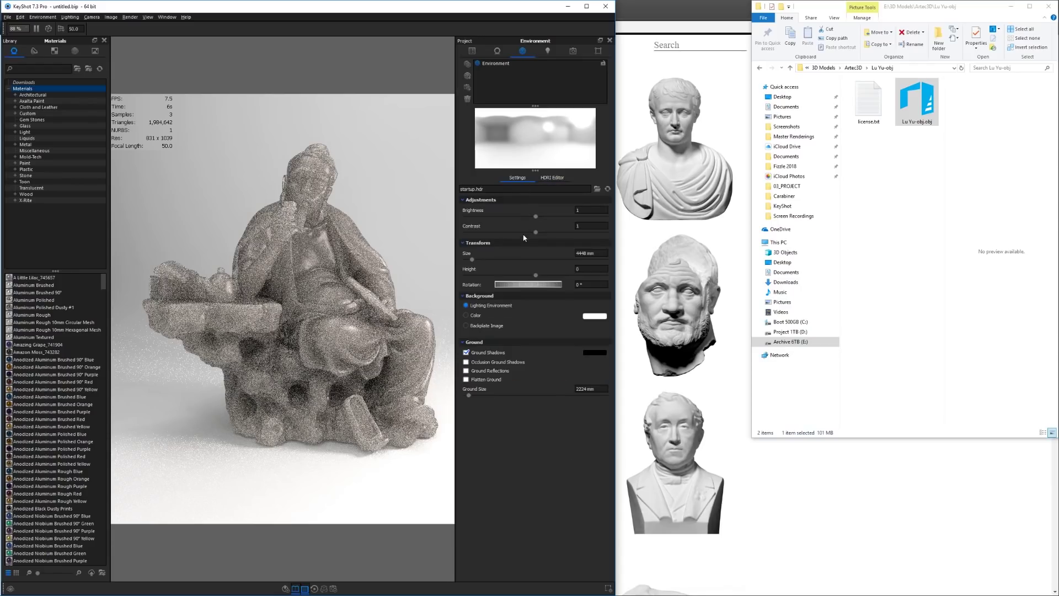
drag(514, 217, 463, 219)
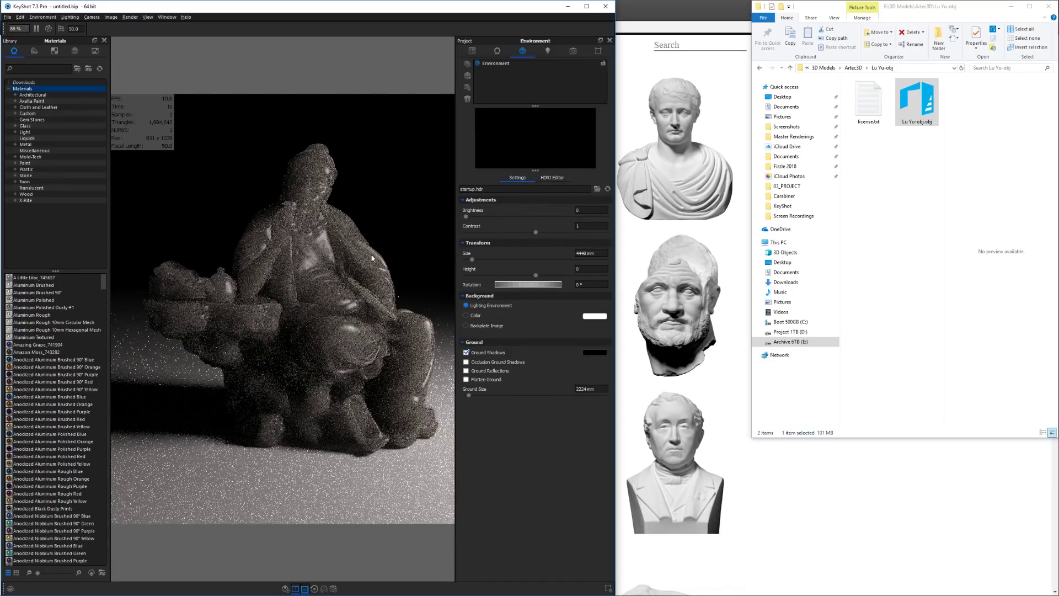
scroll(350, 255, down, 8)
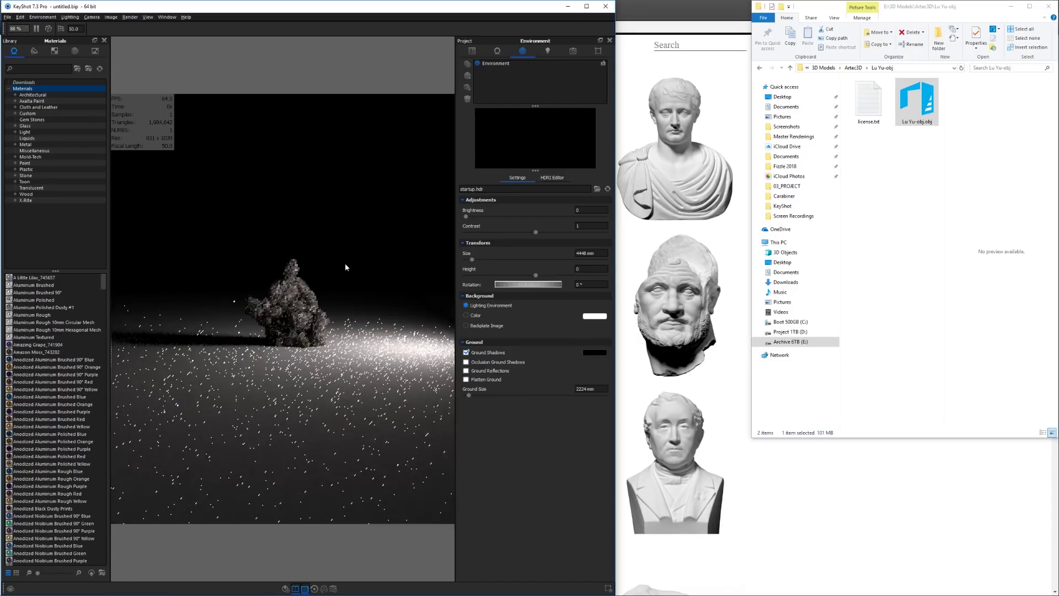
drag(347, 267, 389, 258)
scroll(221, 330, up, 5)
- Turn off the light's back-side emission, enable Visible in reflections, and set Samples to 16
double_click(389, 258)
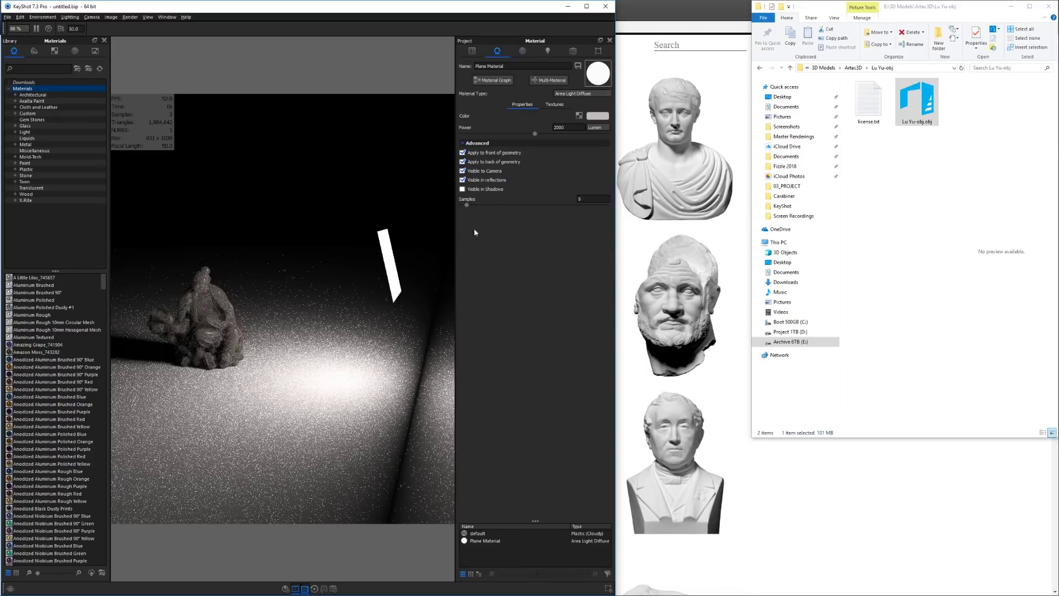
click(462, 161)
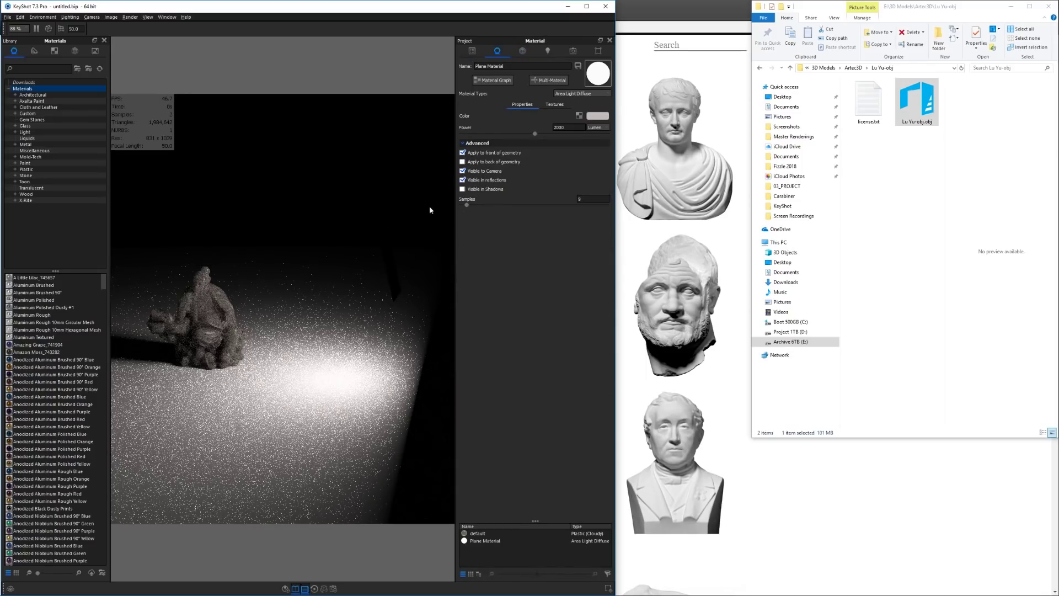
drag(347, 306, 417, 210)
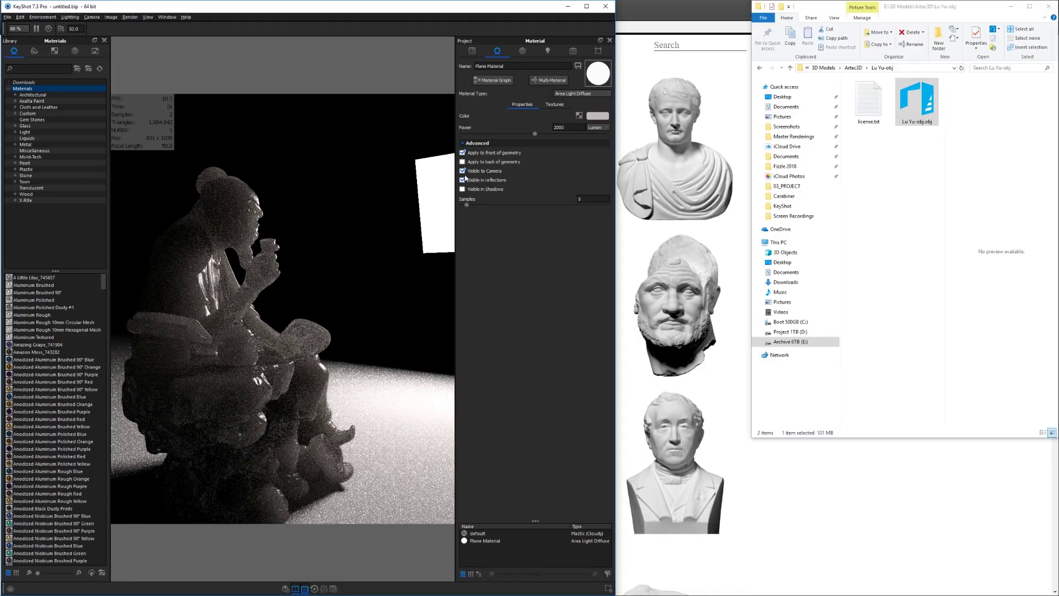
click(463, 171)
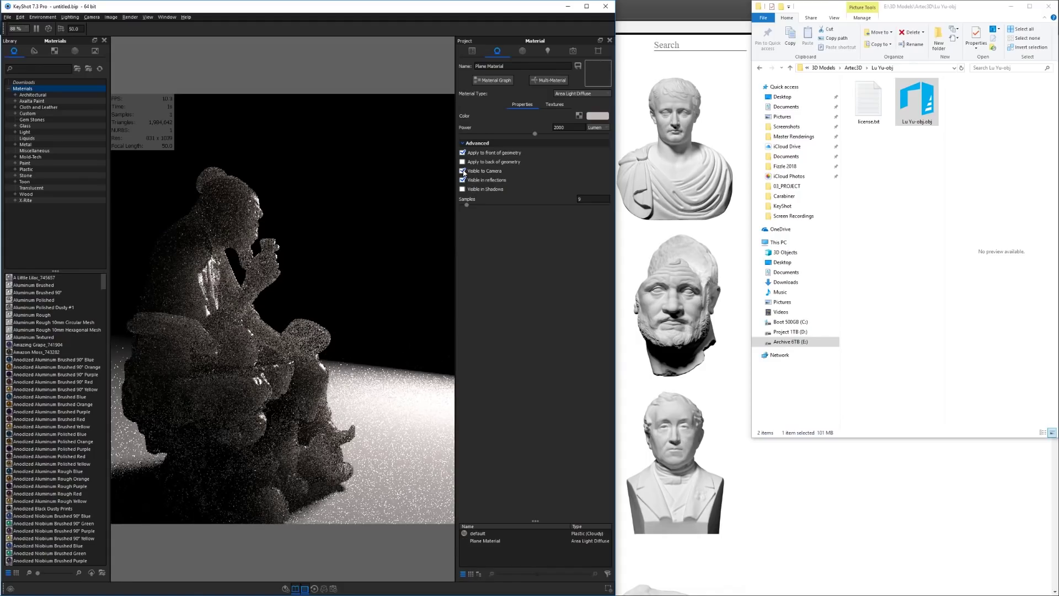
click(463, 171)
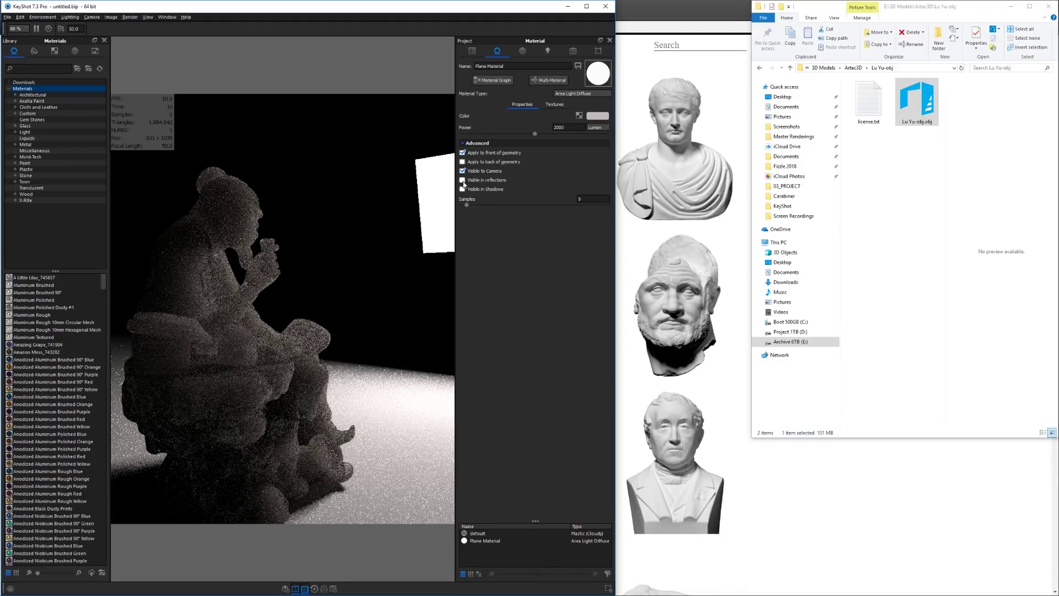
click(462, 180)
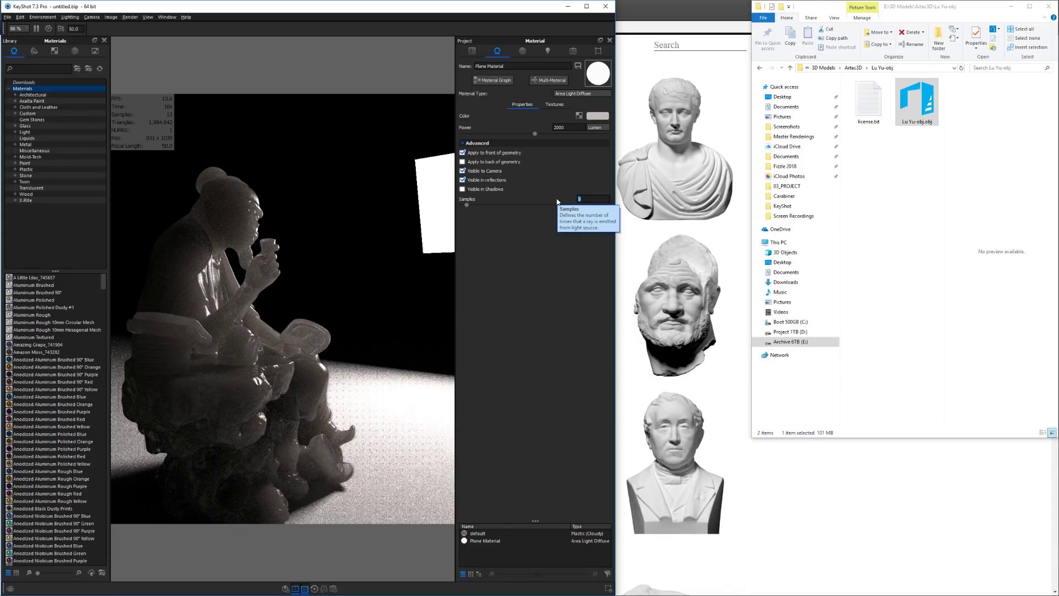
text(6)
key(Return)
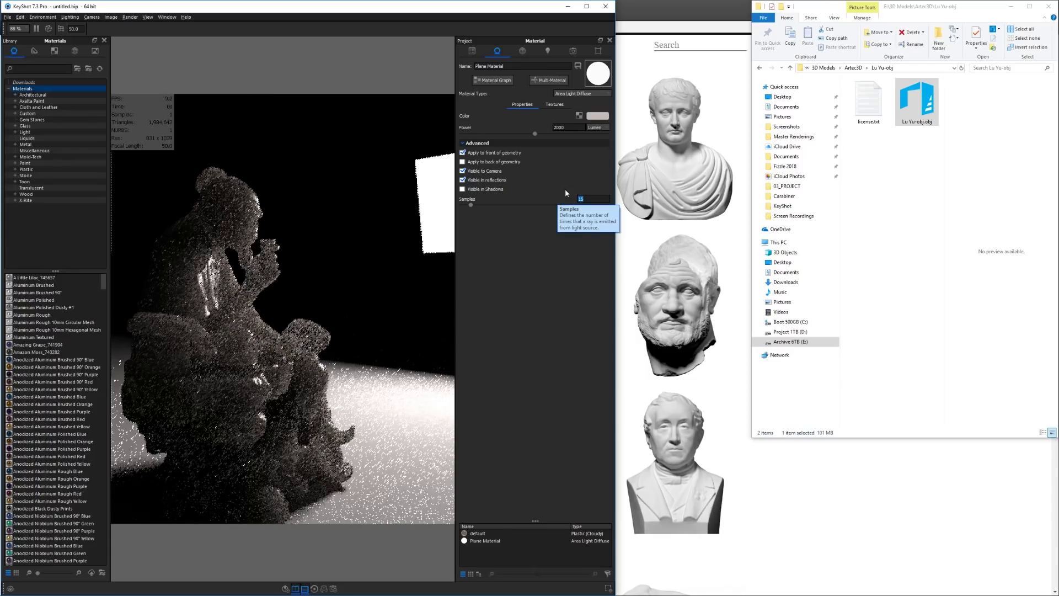
- Orbit and zoom out to a high overview of the statue, lit floor and plane light, and show the plane's position settings
drag(395, 318, 360, 290)
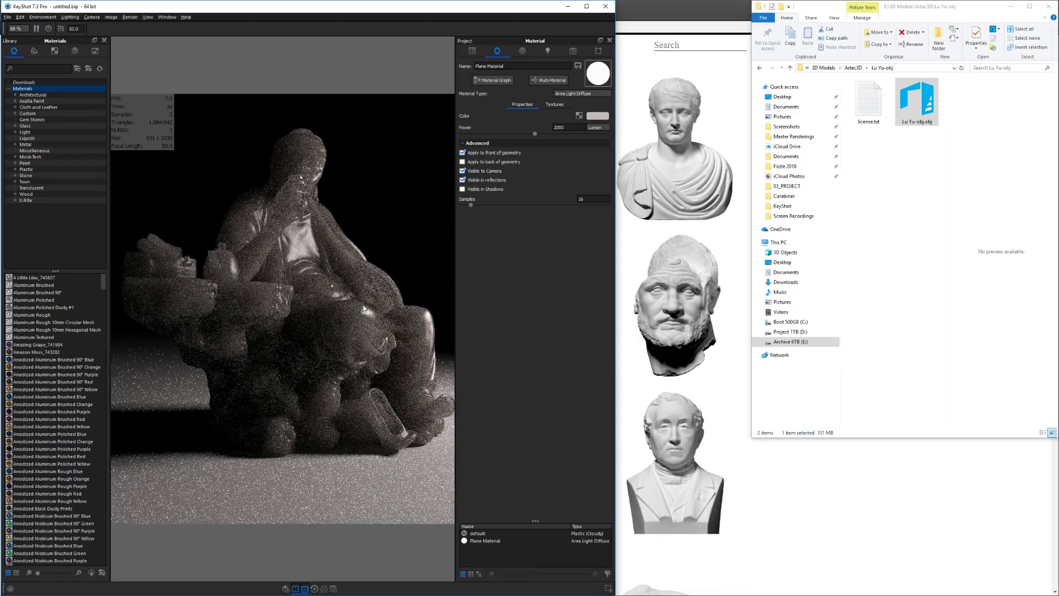
scroll(363, 312, down, 3)
scroll(361, 318, down, 3)
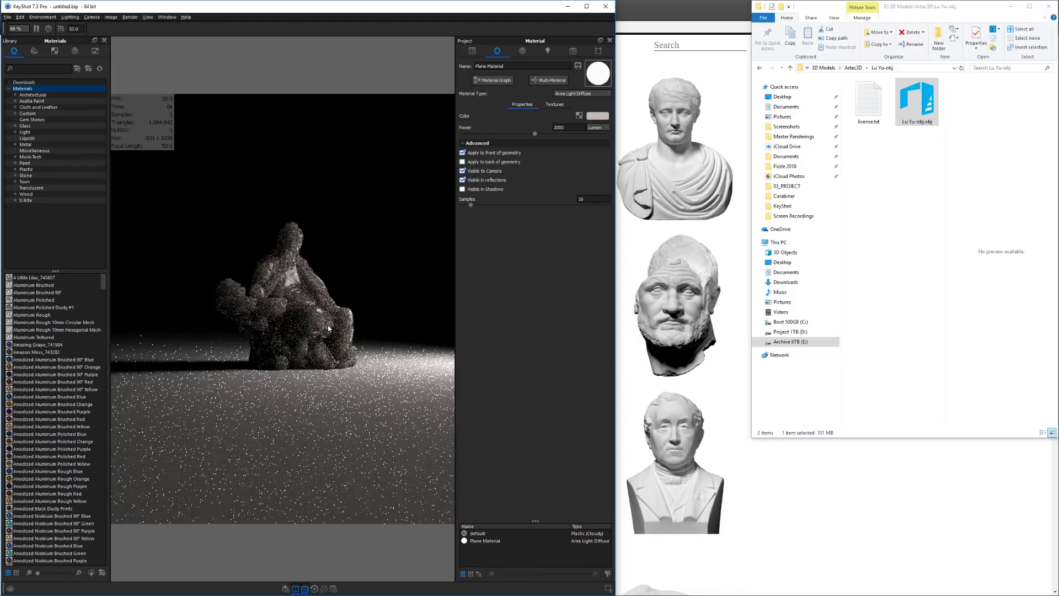
drag(287, 337, 288, 362)
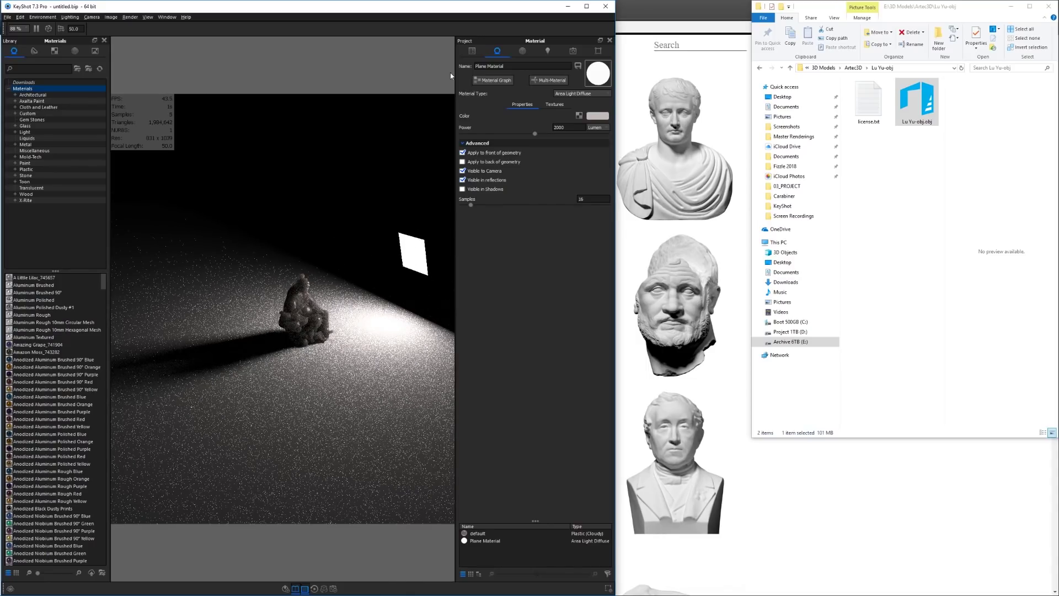
click(472, 51)
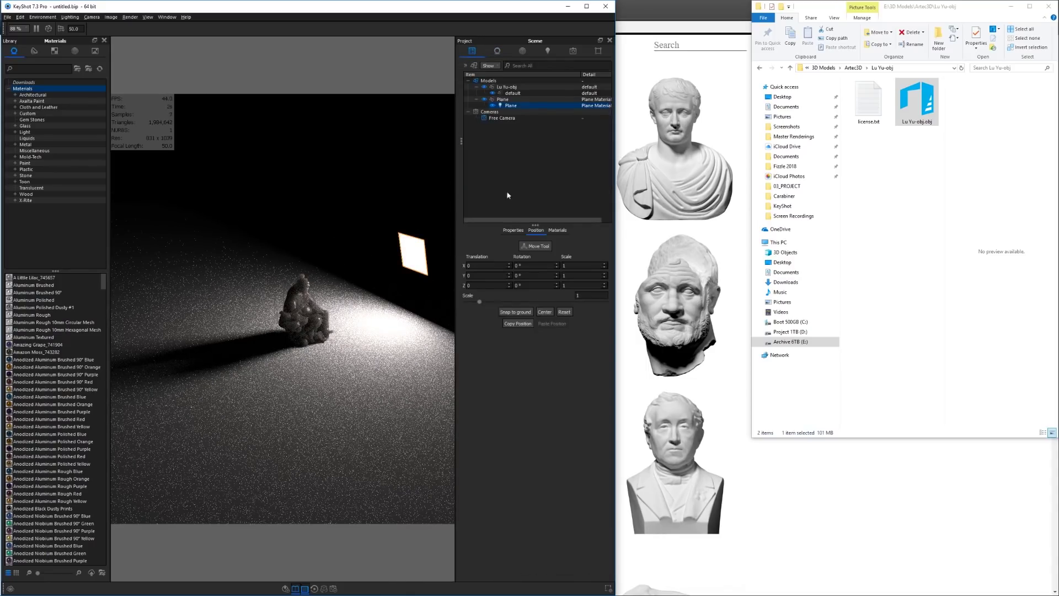
- Set the plane light's Position scale to 0.1
double_click(416, 246)
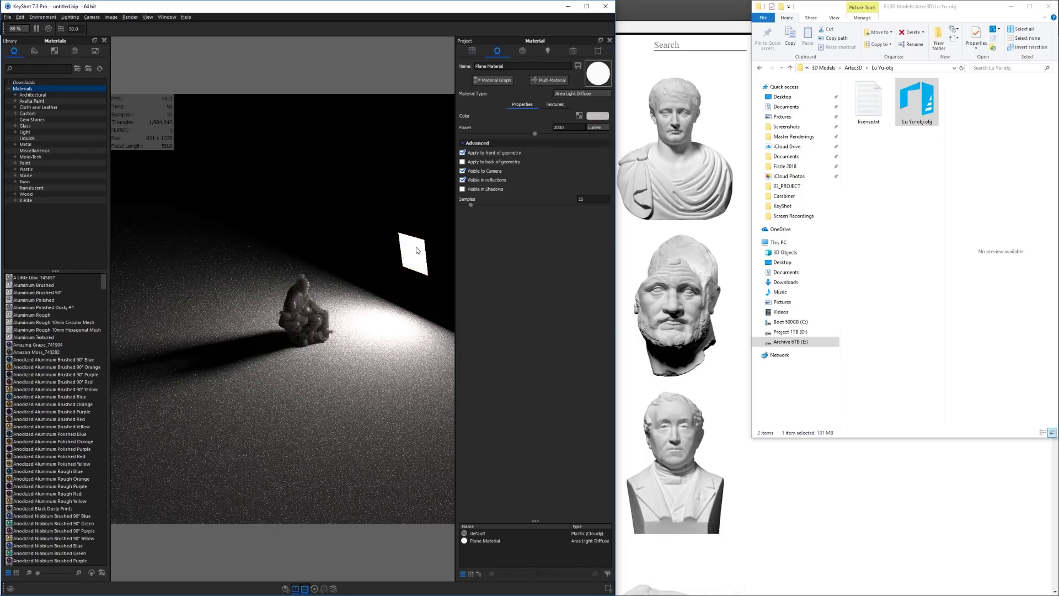
click(472, 51)
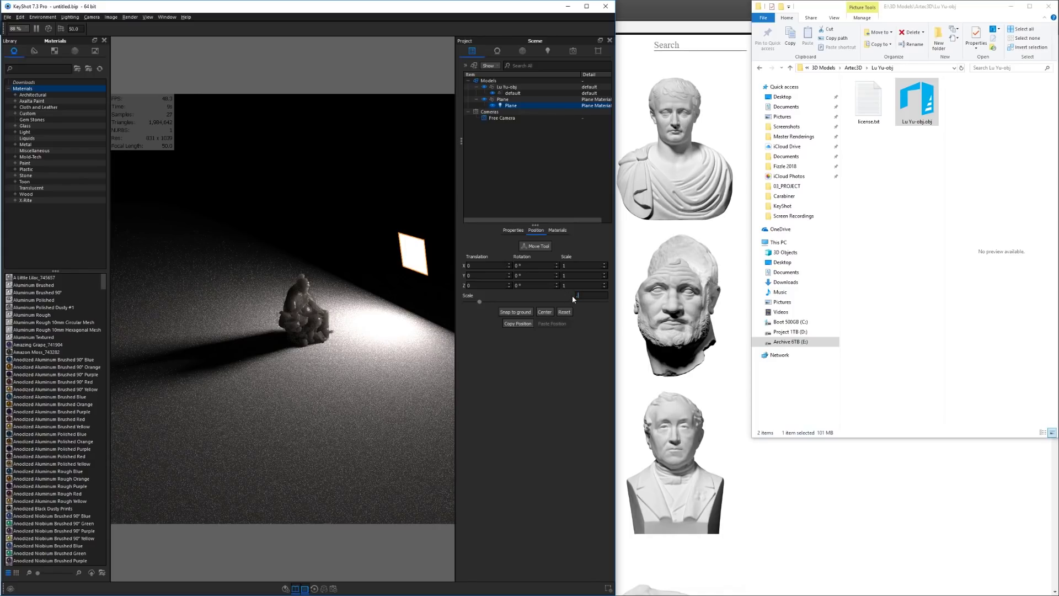
text(0.1)
key(Return)
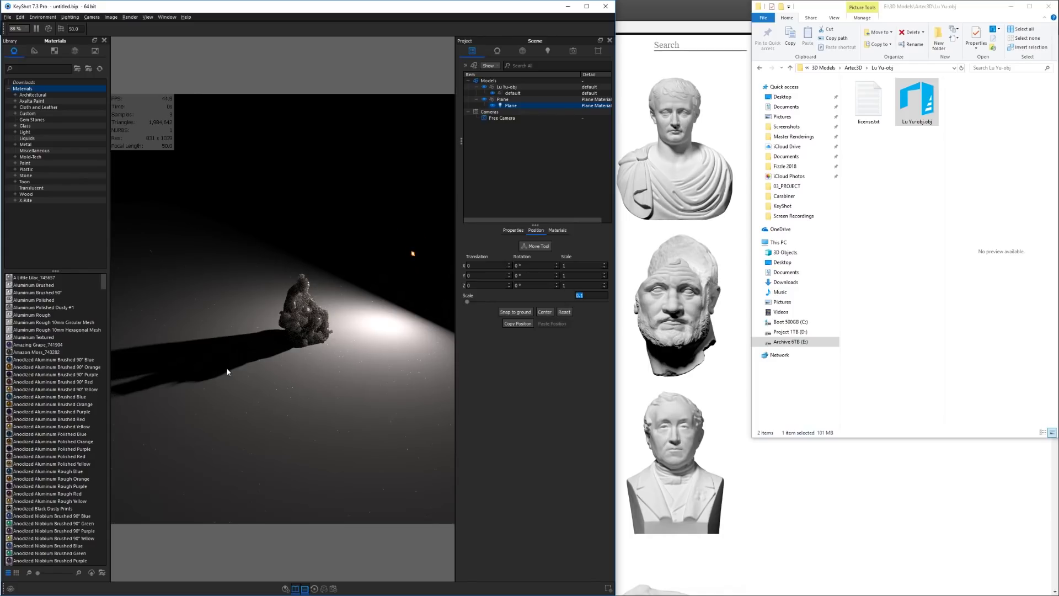
drag(202, 357, 215, 401)
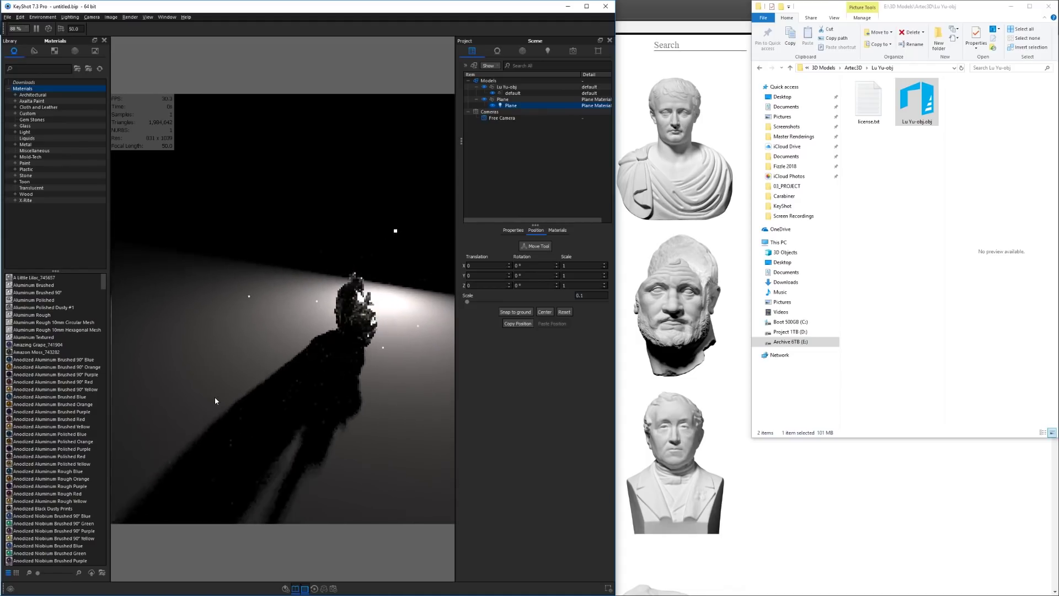
- Enlarge the plane light's scale to 2, then settle on a scale of 0.5
click(589, 296)
key(Return)
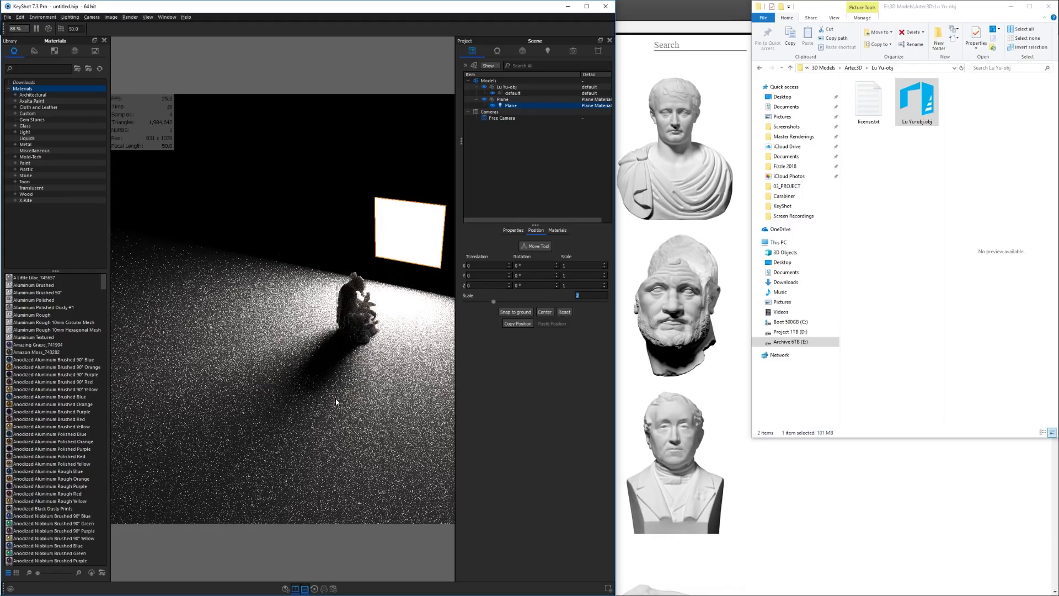
text(.5)
key(Return)
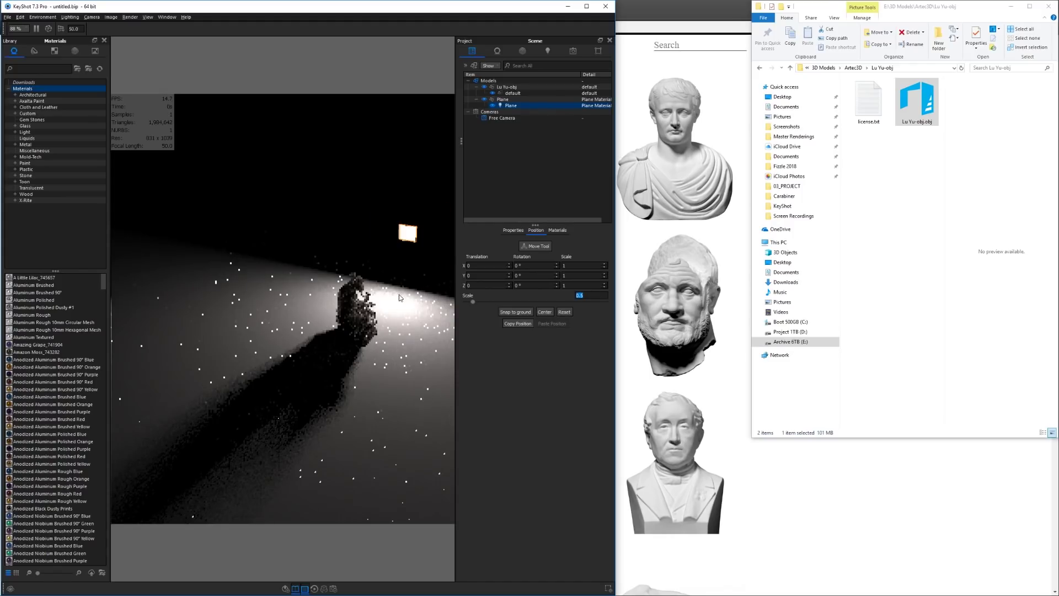
drag(399, 294, 531, 283)
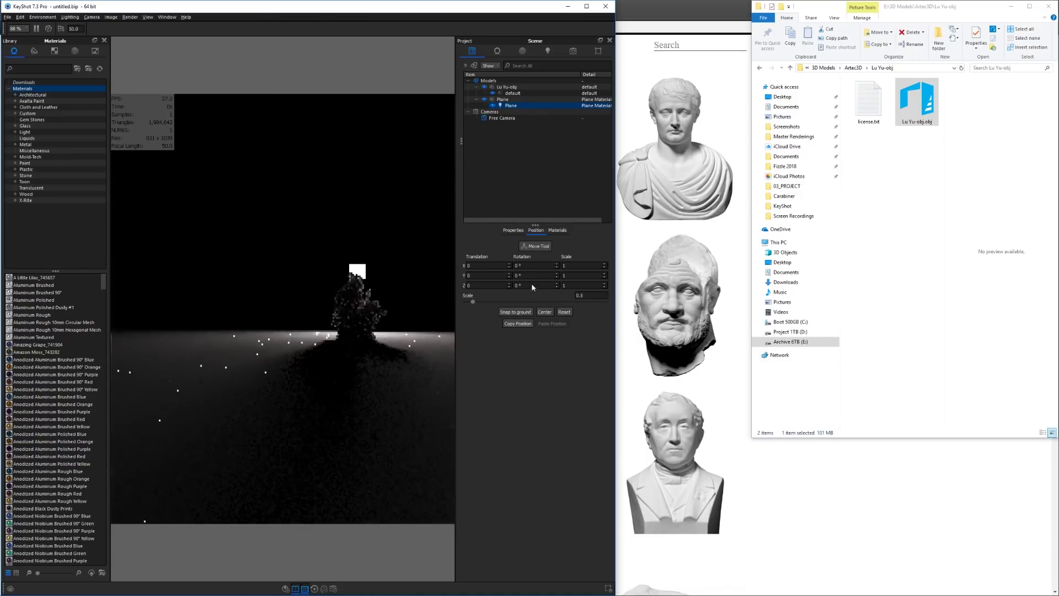
drag(393, 295, 356, 265)
- Move the plane light along Z to 0.7495 and confirm the new position
right_click(347, 266)
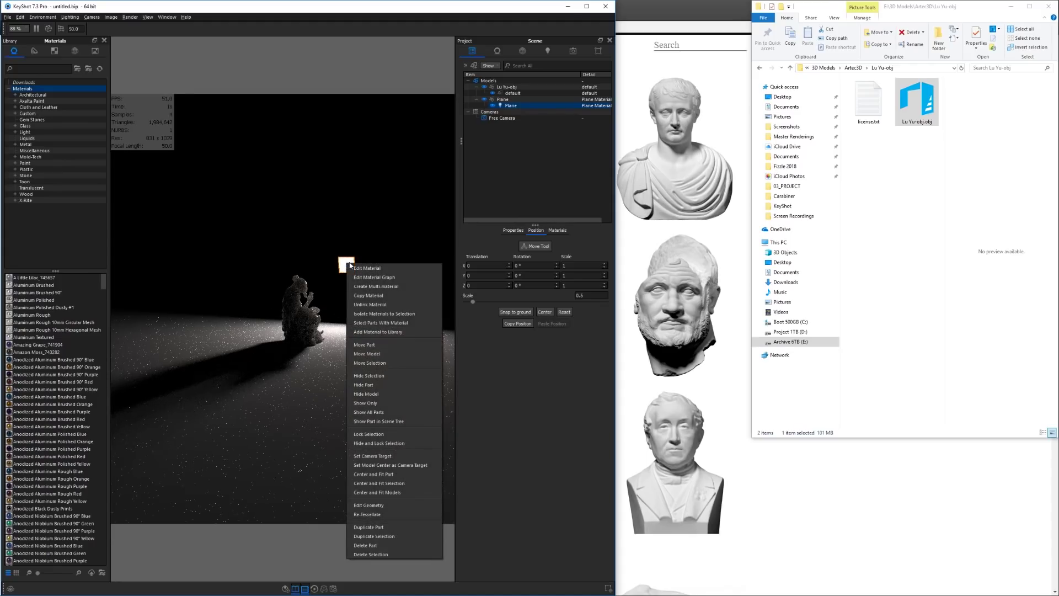
key(Escape)
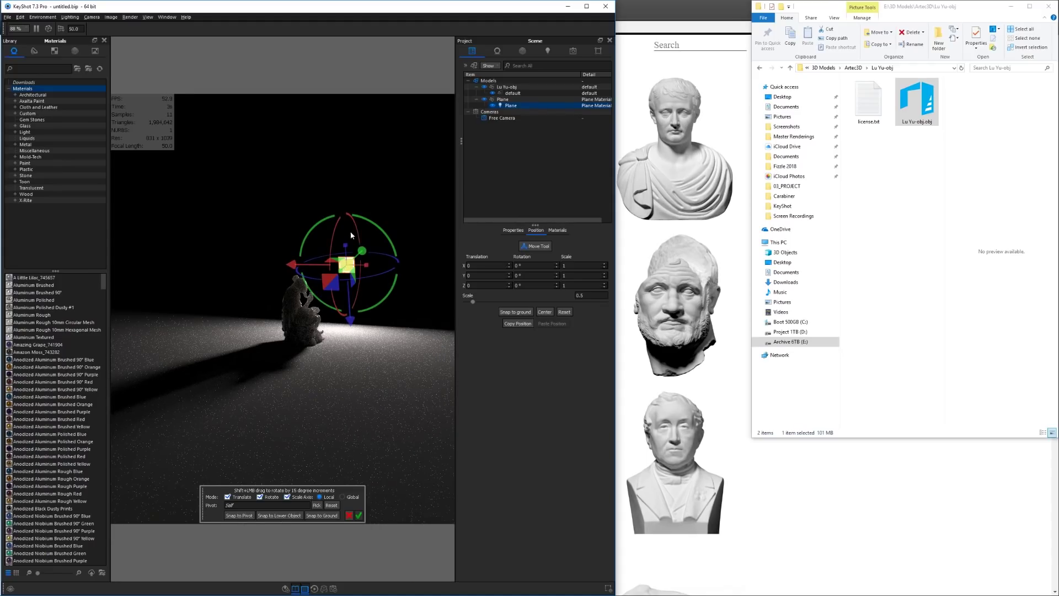
drag(348, 324, 352, 345)
click(358, 515)
- Zoom, pan and orbit to frame the cloudy-plastic statue close up from the side
scroll(302, 294, up, 5)
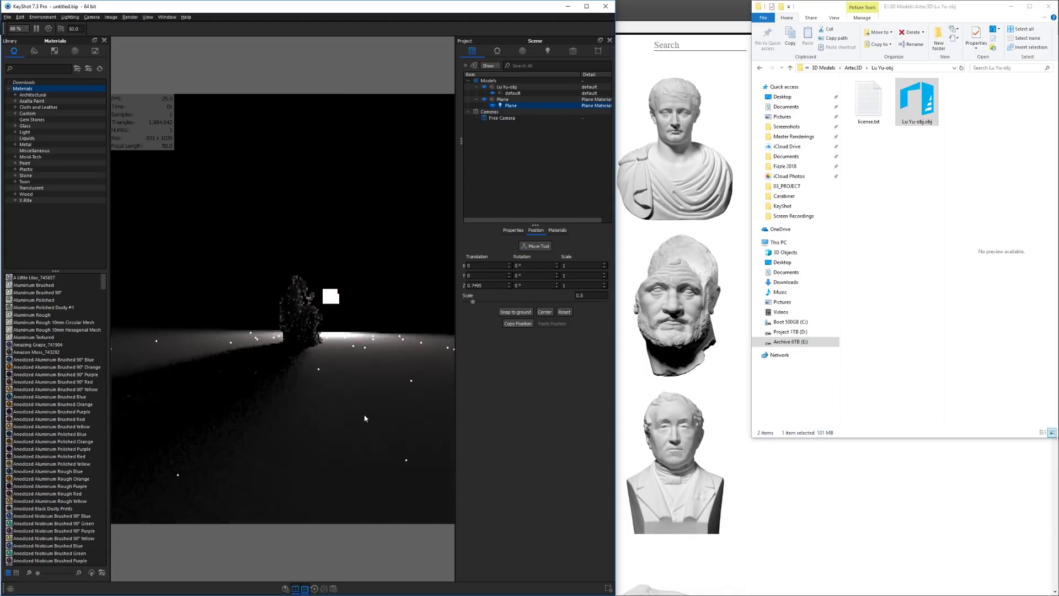
mouse_move(301, 294)
middle_down()
mouse_move(284, 282)
mouse_move(272, 296)
mouse_move(301, 294)
middle_up()
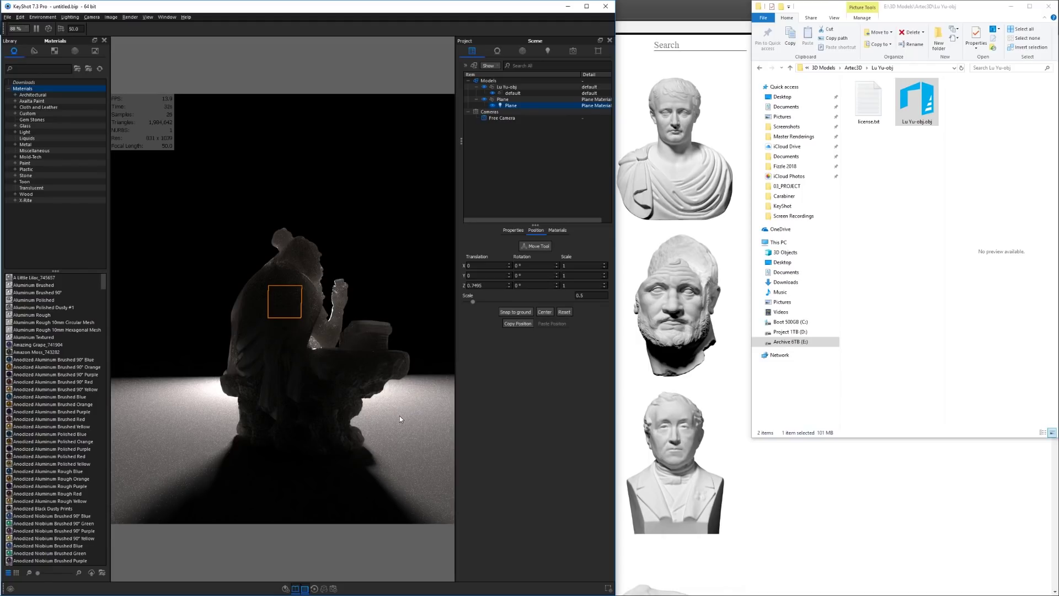
drag(372, 419, 239, 409)
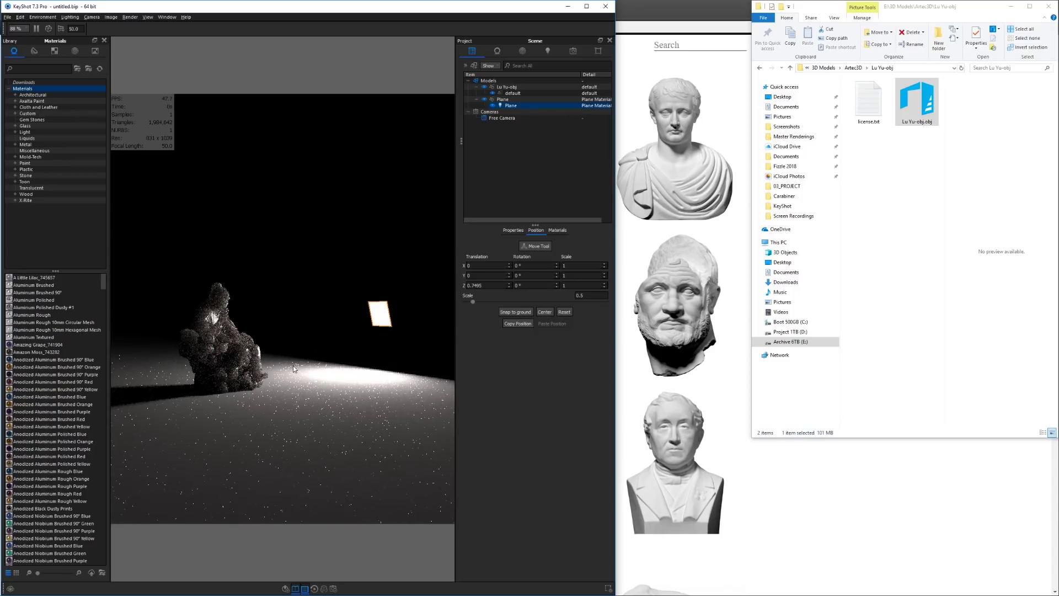
drag(293, 365, 279, 285)
- Open the Geometry View window and place it, widened, beside the render
click(167, 18)
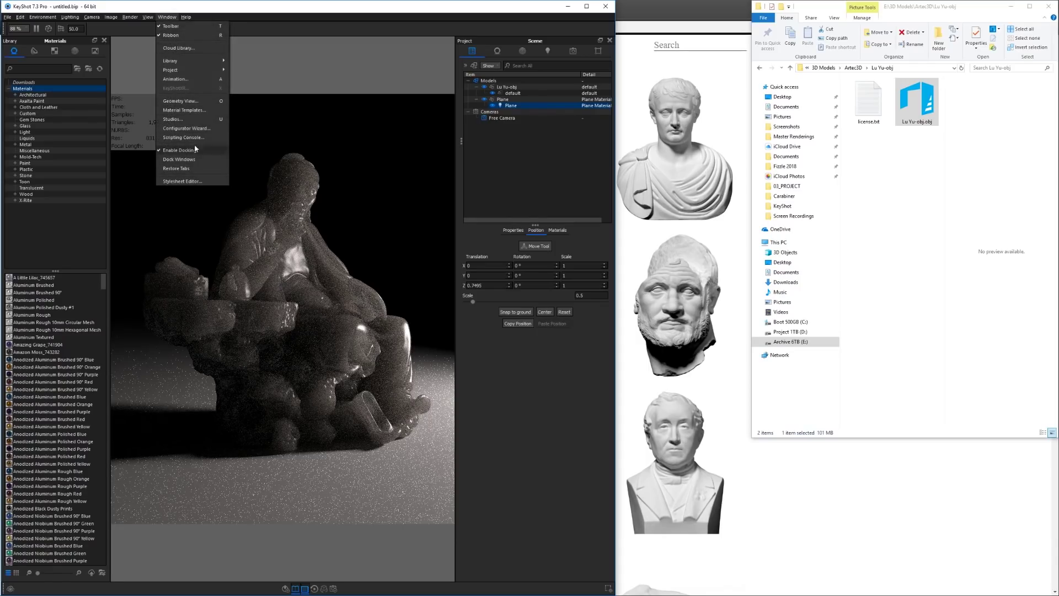
click(181, 101)
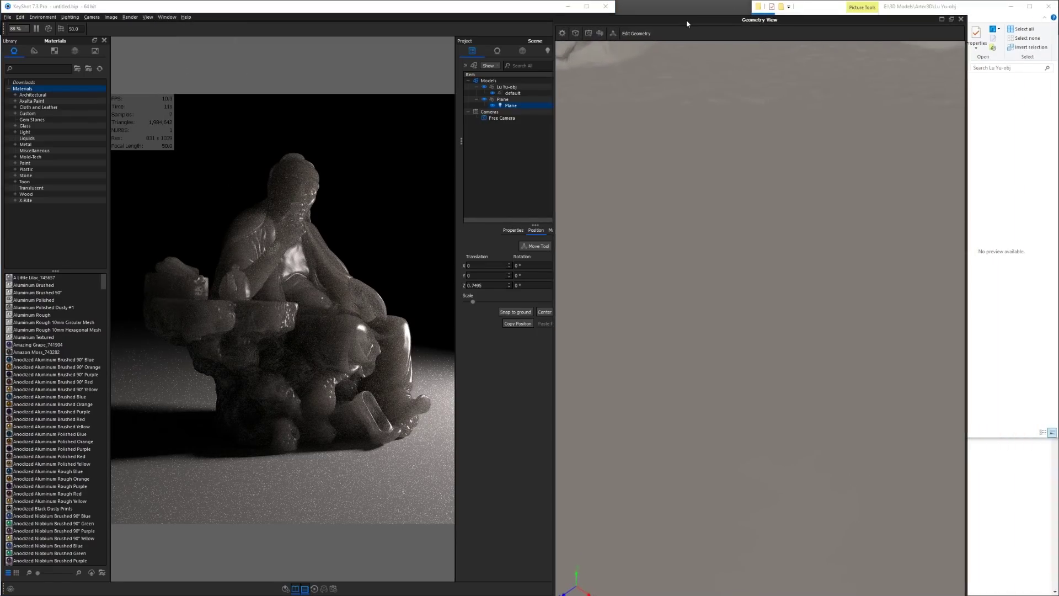
drag(686, 24, 778, 6)
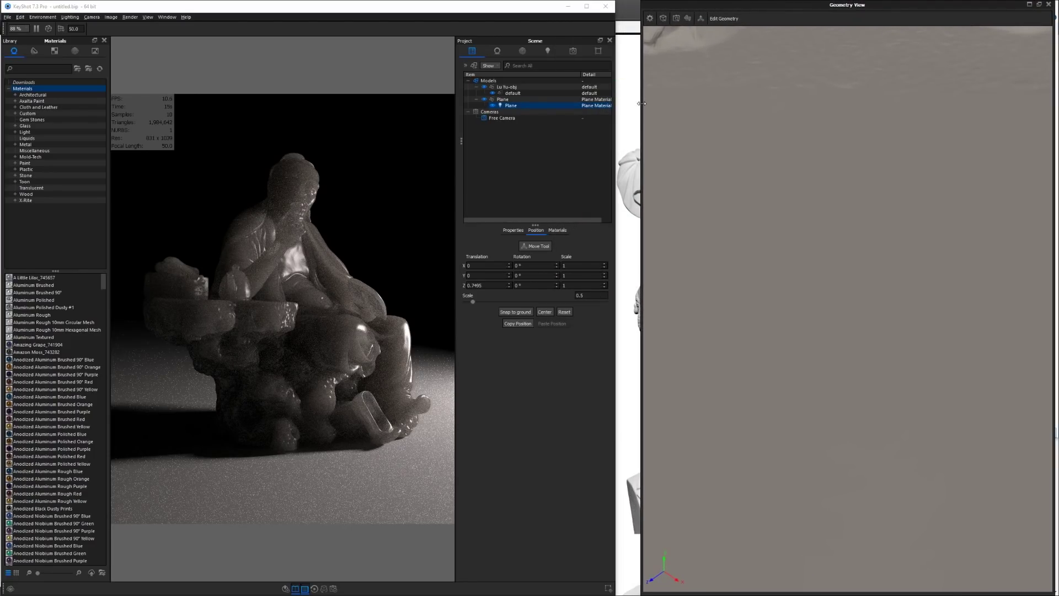
drag(641, 103, 539, 104)
scroll(638, 137, down, 3)
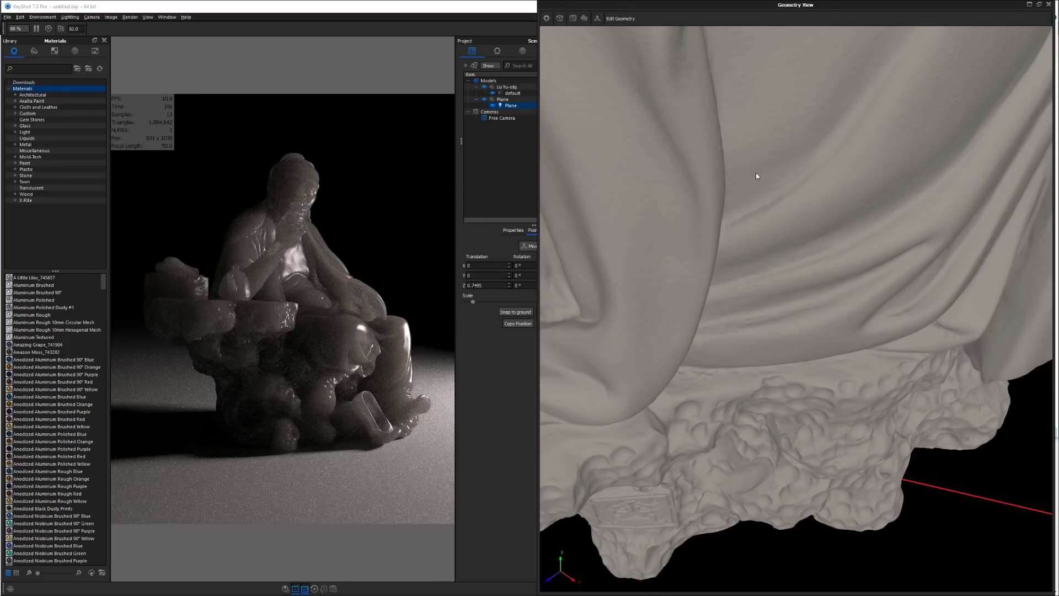
- Fit the scene in the Geometry View and drag the plane light along Z to about -0.3635
right_click(754, 185)
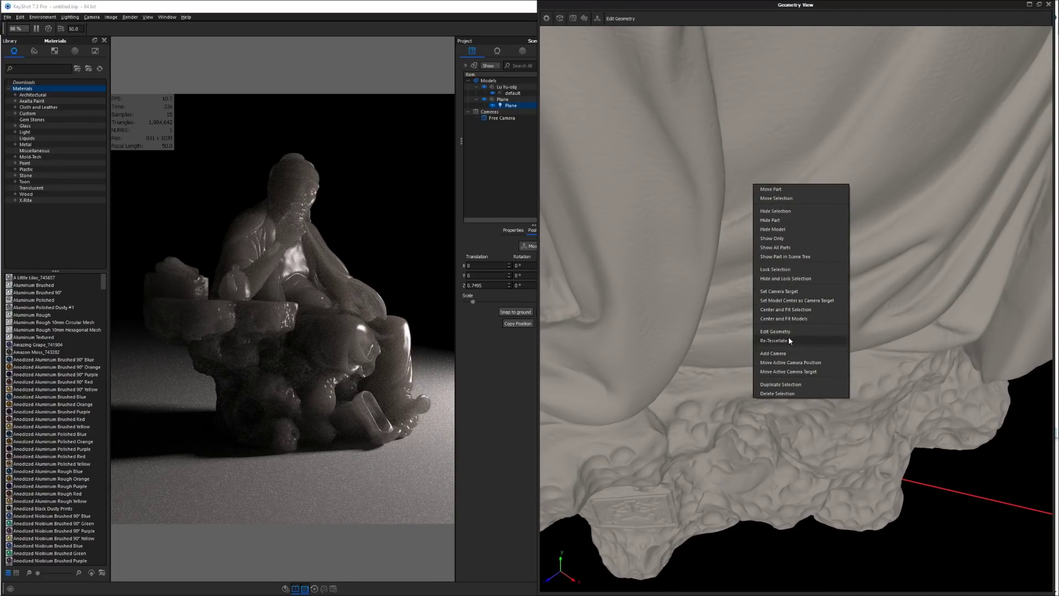
click(786, 313)
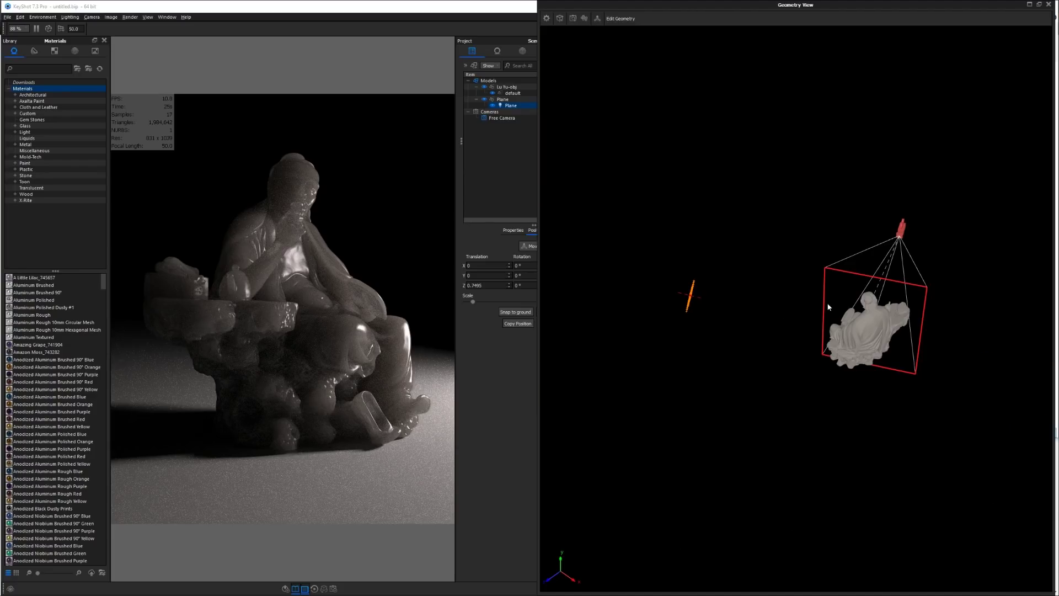
drag(828, 307, 905, 264)
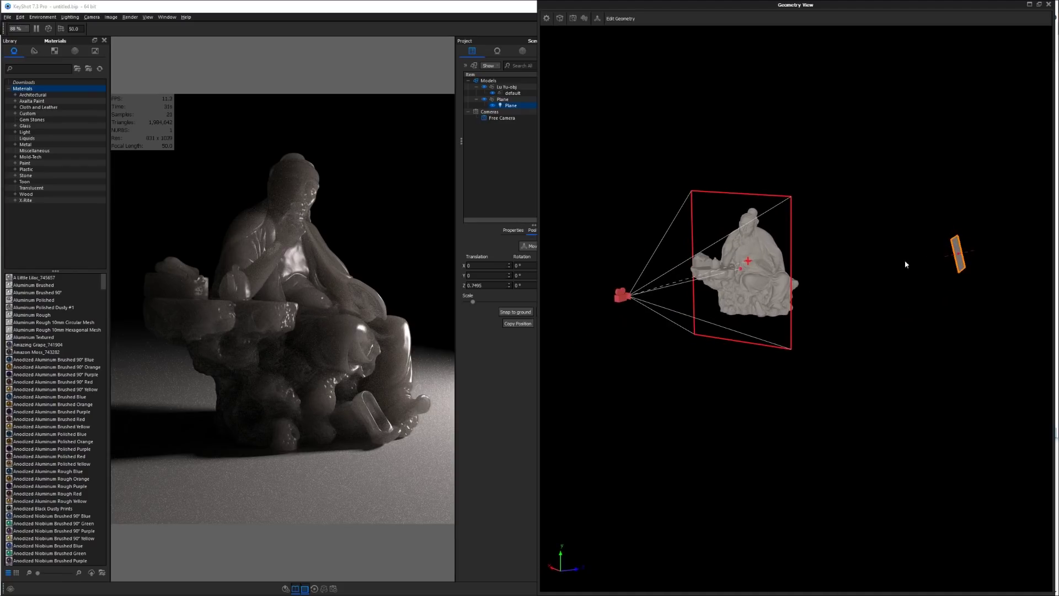
right_click(957, 248)
click(972, 256)
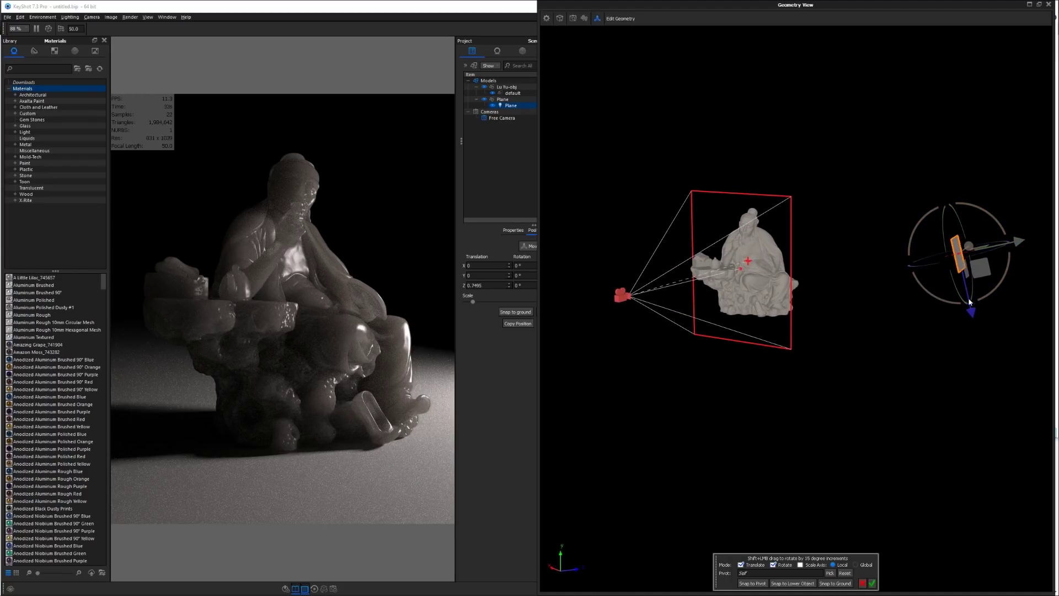
drag(969, 302, 891, 320)
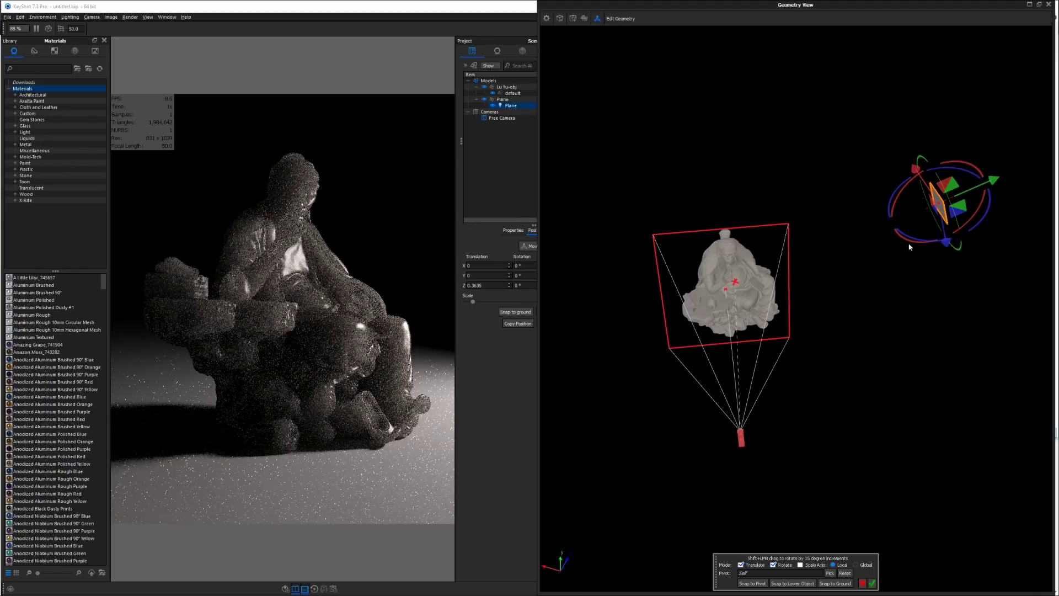
- Make the statue the plane light's pivot and orbit the Geometry View around it
drag(909, 247, 851, 524)
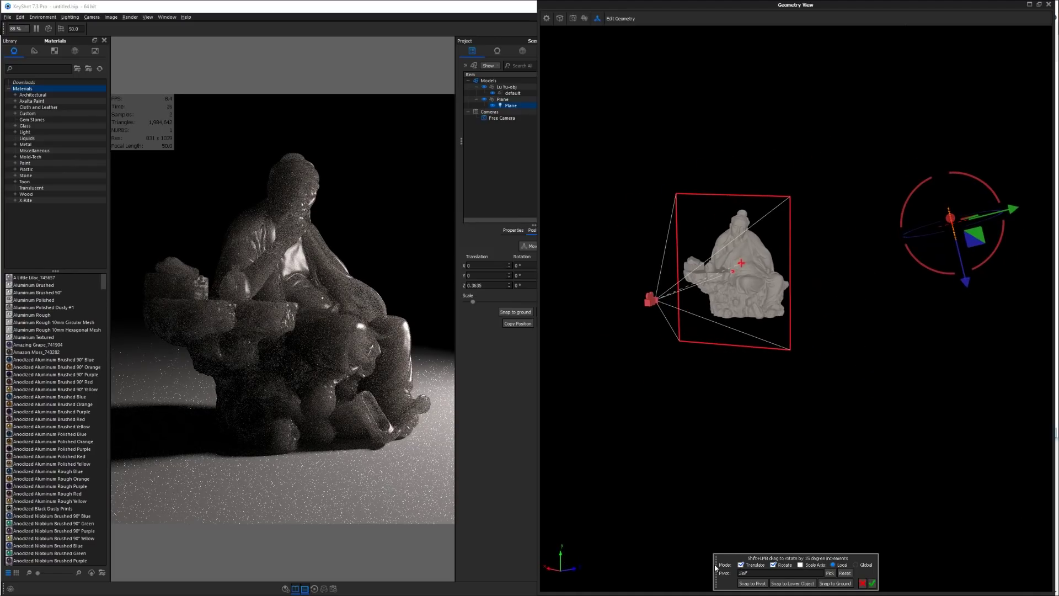
drag(716, 564, 681, 87)
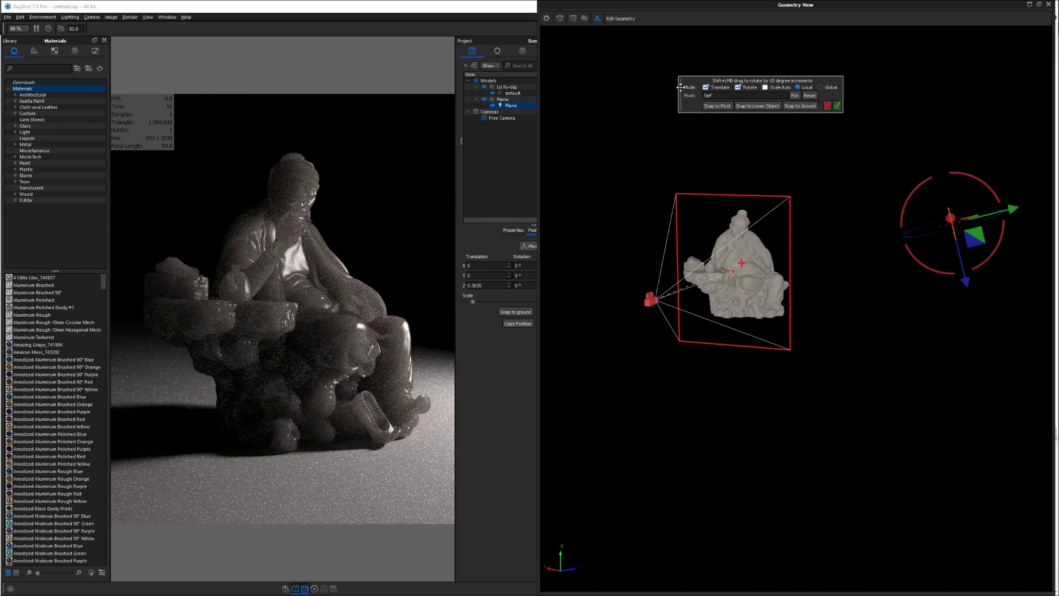
click(795, 96)
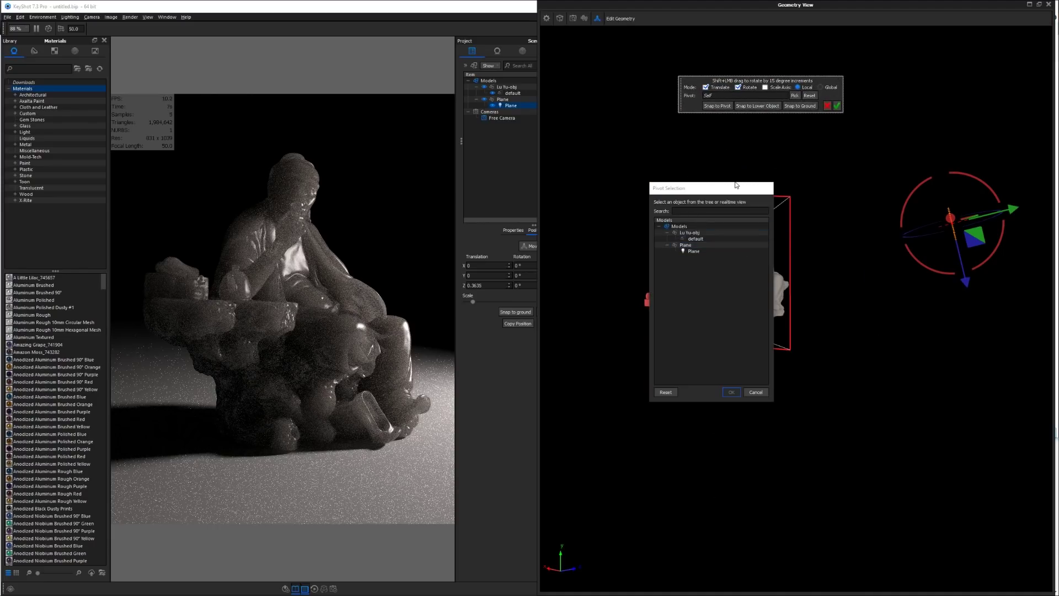
drag(737, 185, 642, 182)
click(745, 260)
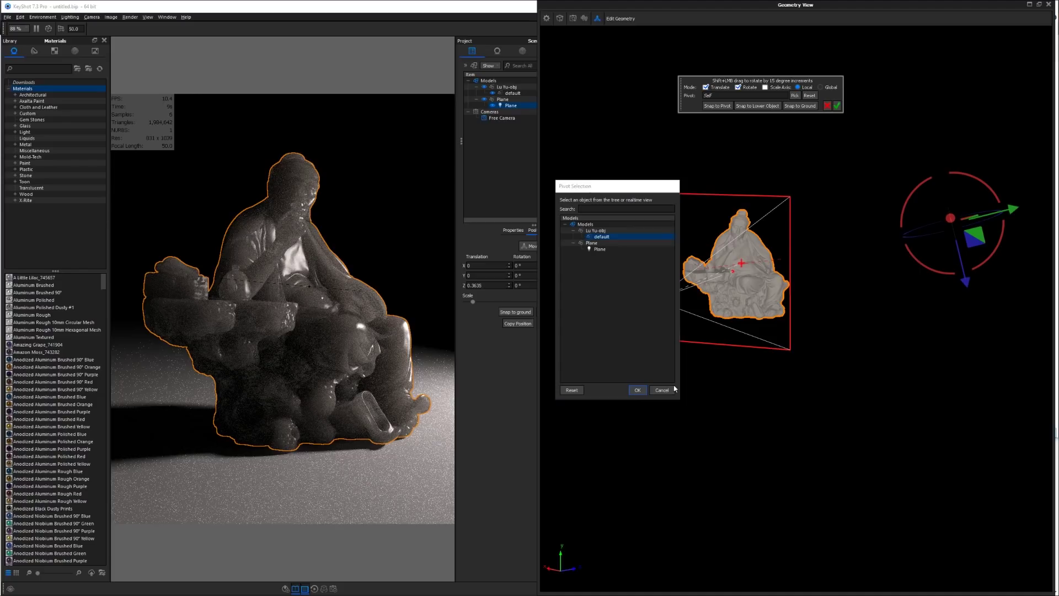
click(637, 390)
drag(766, 256, 731, 277)
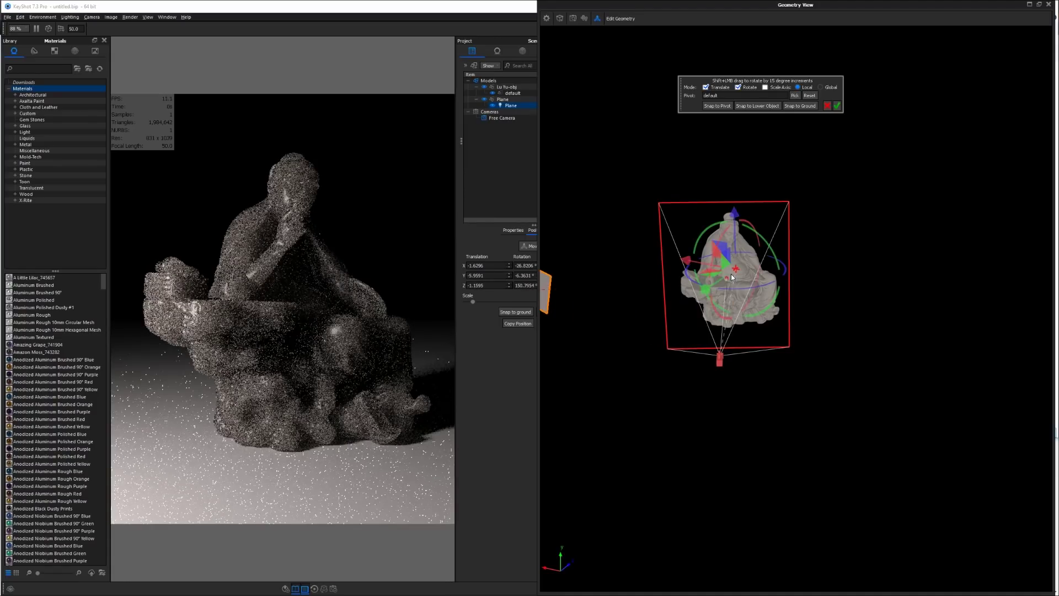